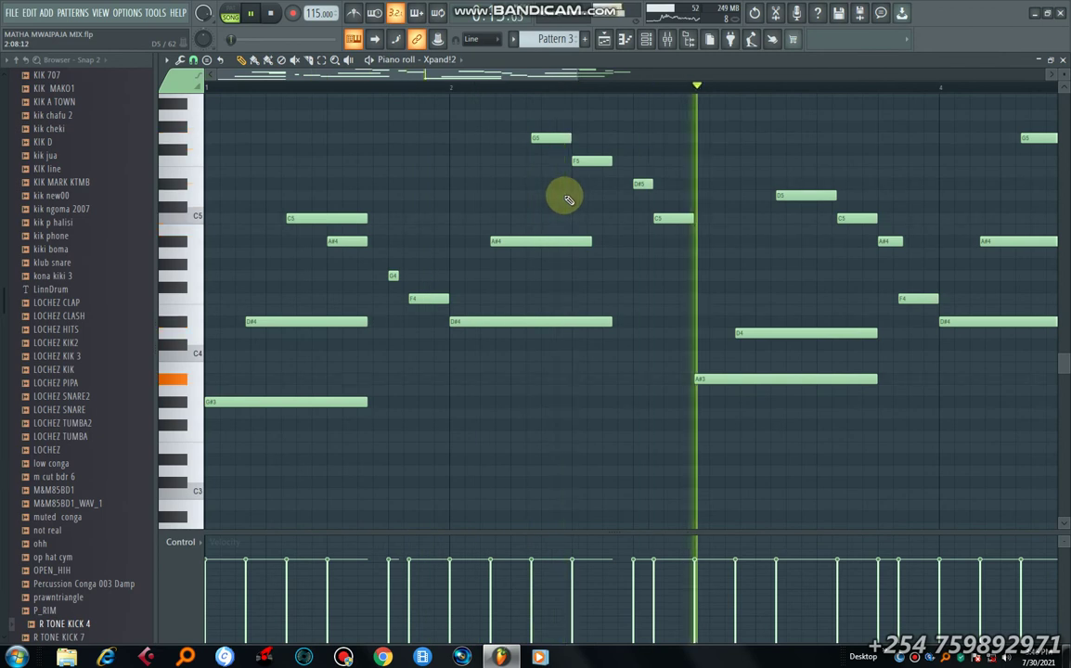
- Review the Xpand!2 notes of Pattern 3 and the 75Clv074 notes of Pattern 5 in the piano roll, returning to the playlist
left_click_drag(576, 69, 501, 71)
left_click(604, 39)
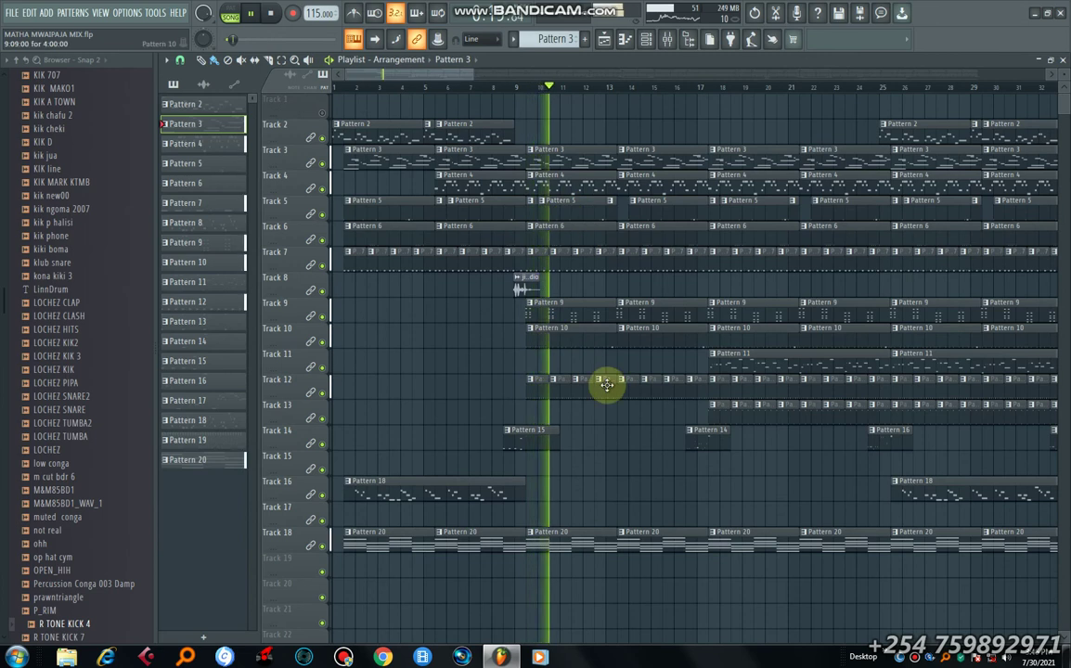
double_click(572, 220)
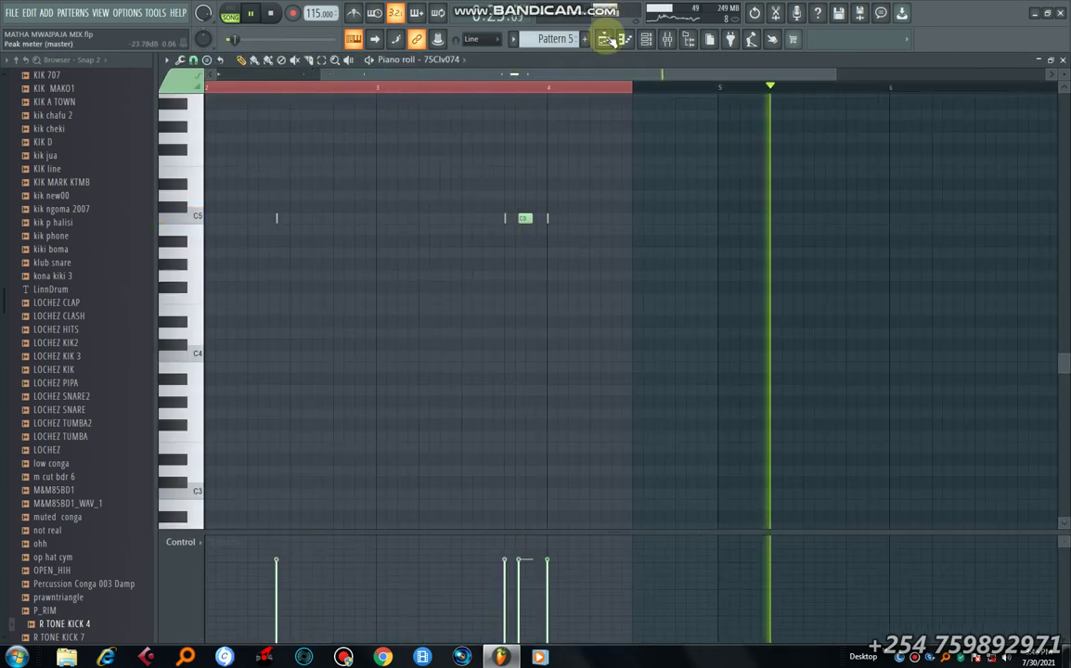
left_click(606, 39)
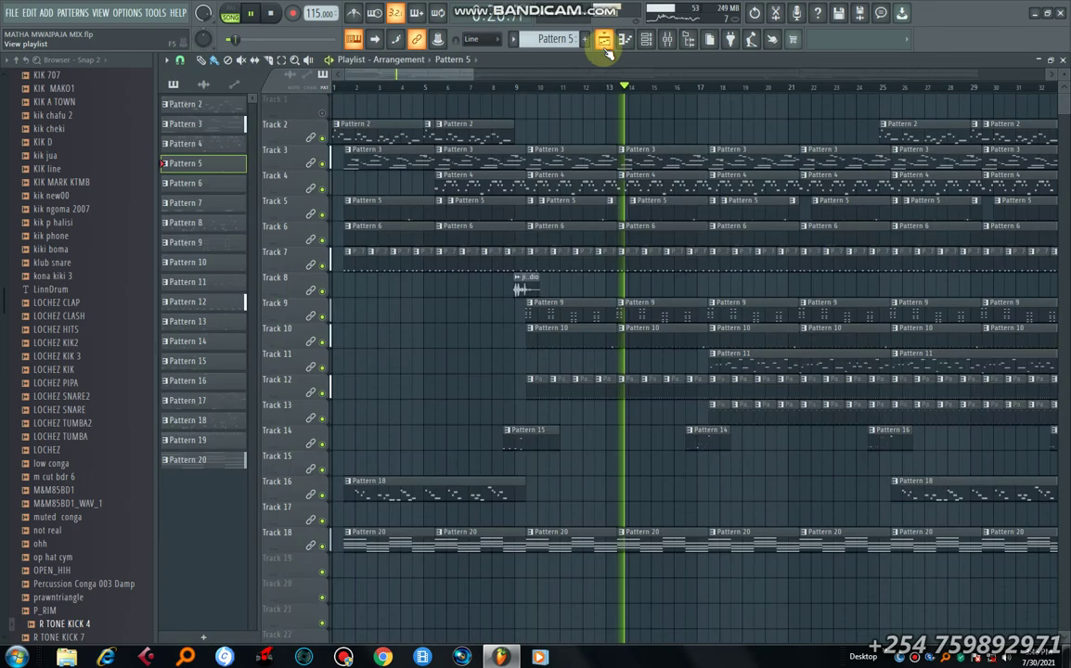
- Inspect the hats100 (2) notes of Pattern 7 with the channel rack shown, and the Purity #3 chords of Pattern 9
double_click(669, 272)
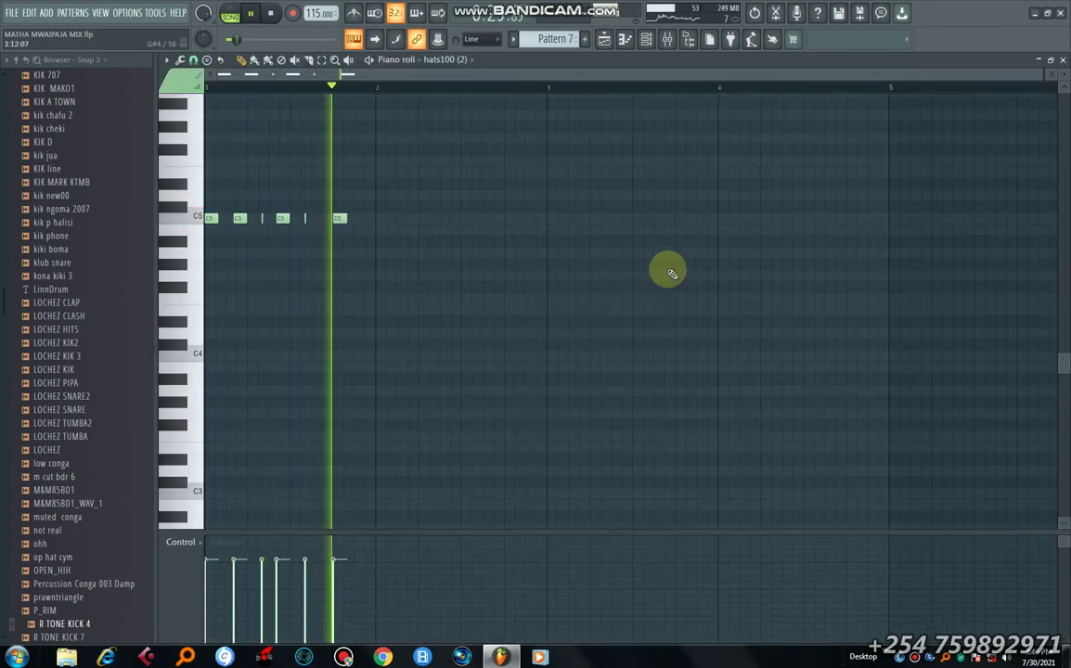
left_click(647, 39)
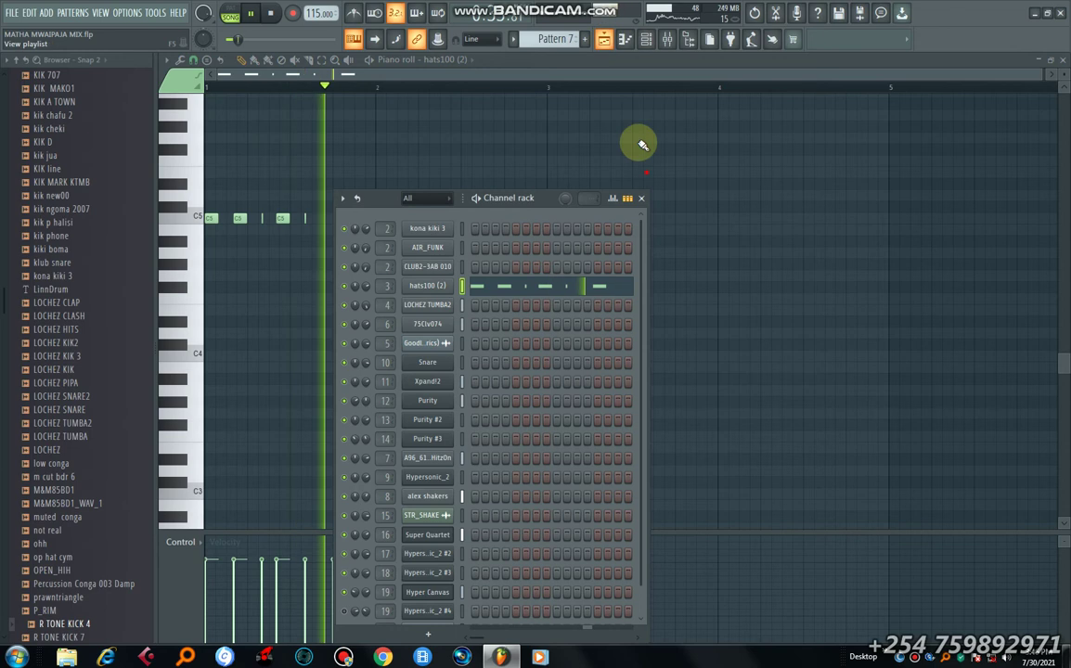
key("F5")
double_click(743, 320)
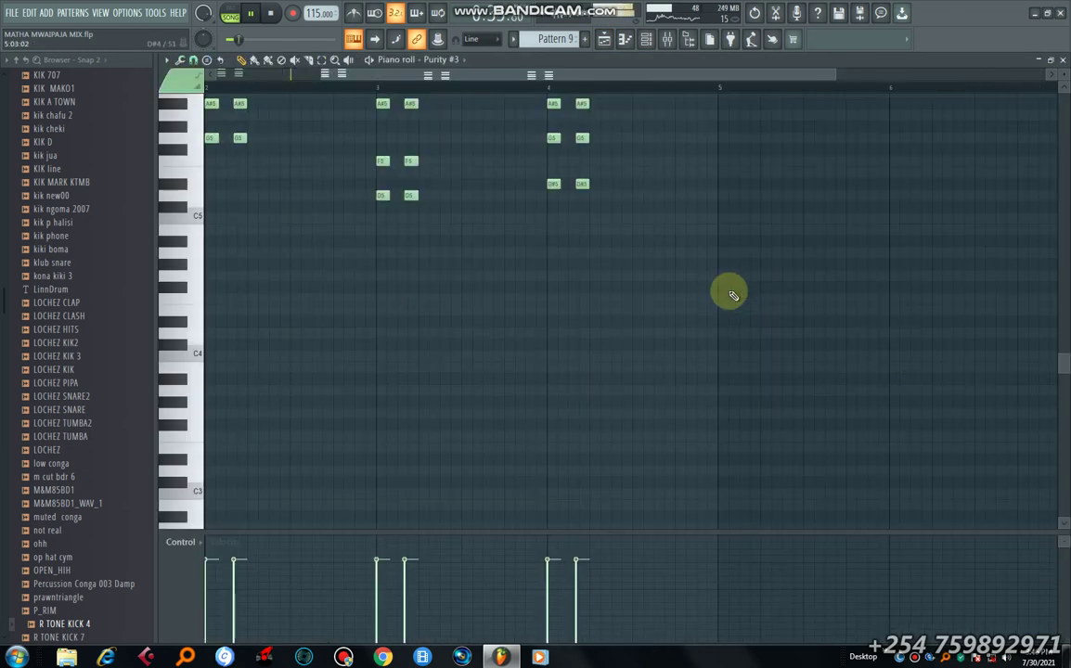
scroll(660, 249, "up", 2)
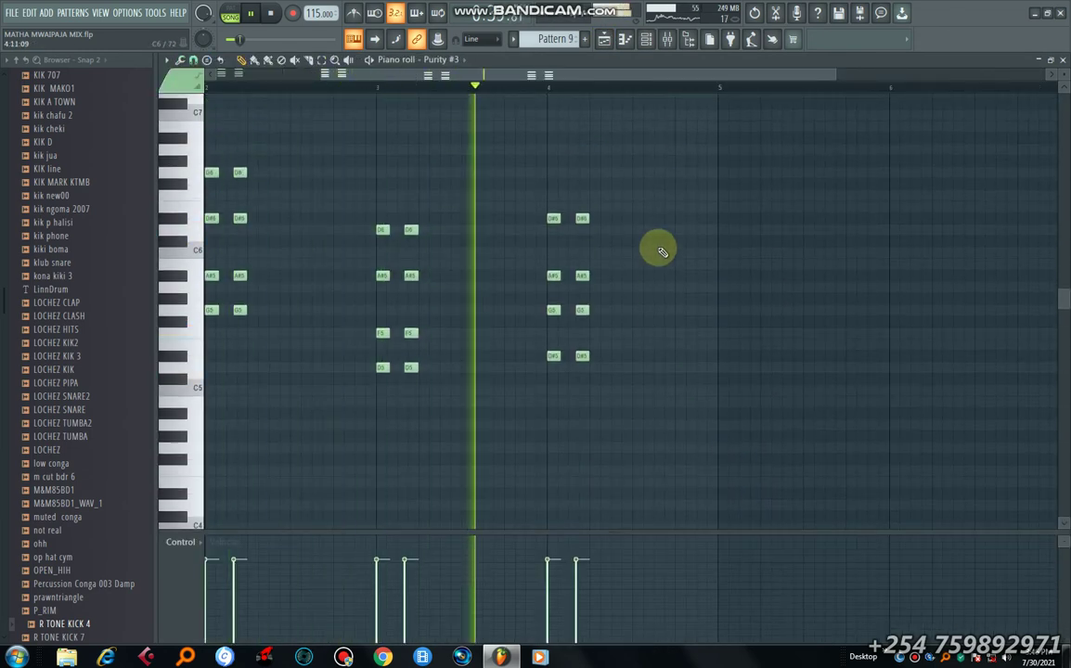
left_click(604, 39)
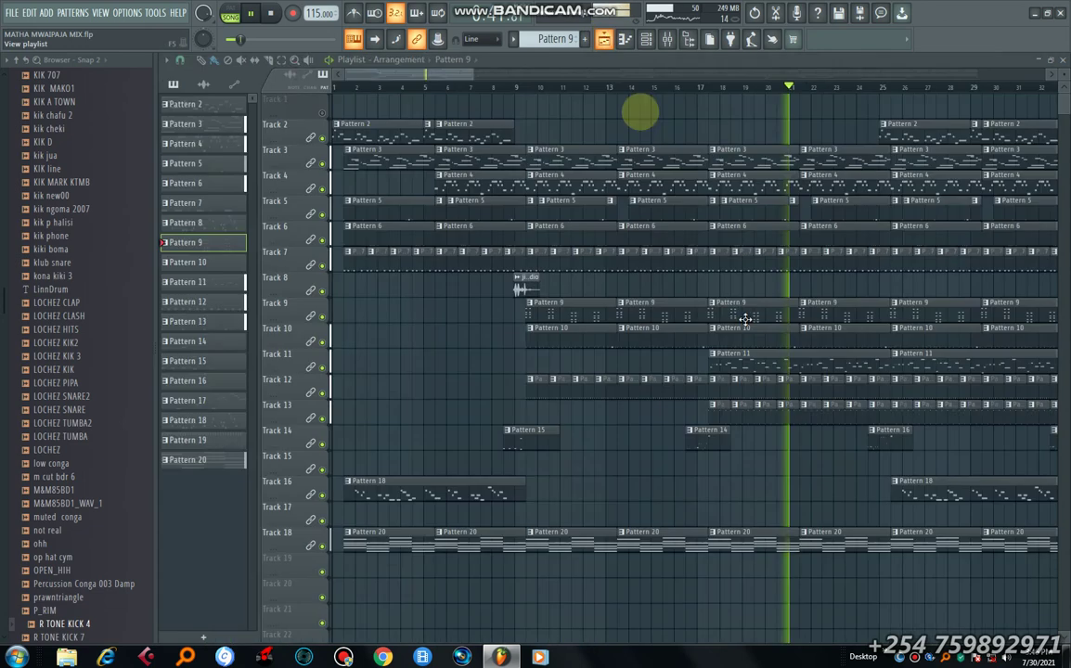
- Examine the Hypersonic_2 notes of Pattern 11 in the piano roll and return to the playlist
double_click(811, 371)
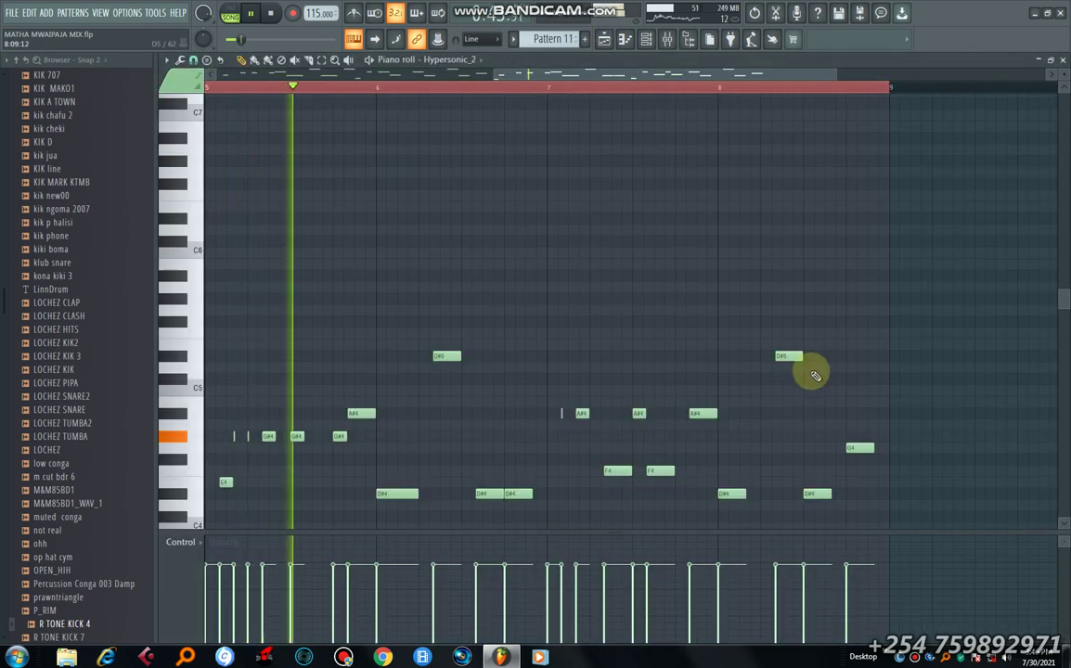
scroll(812, 373, "down", 2)
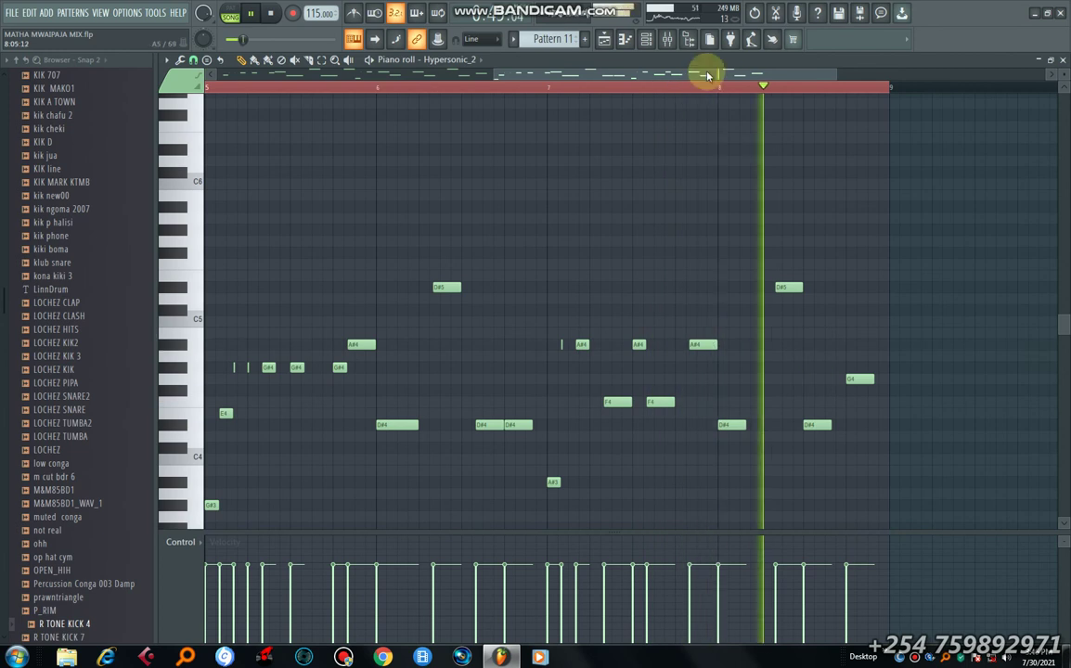
key("F5")
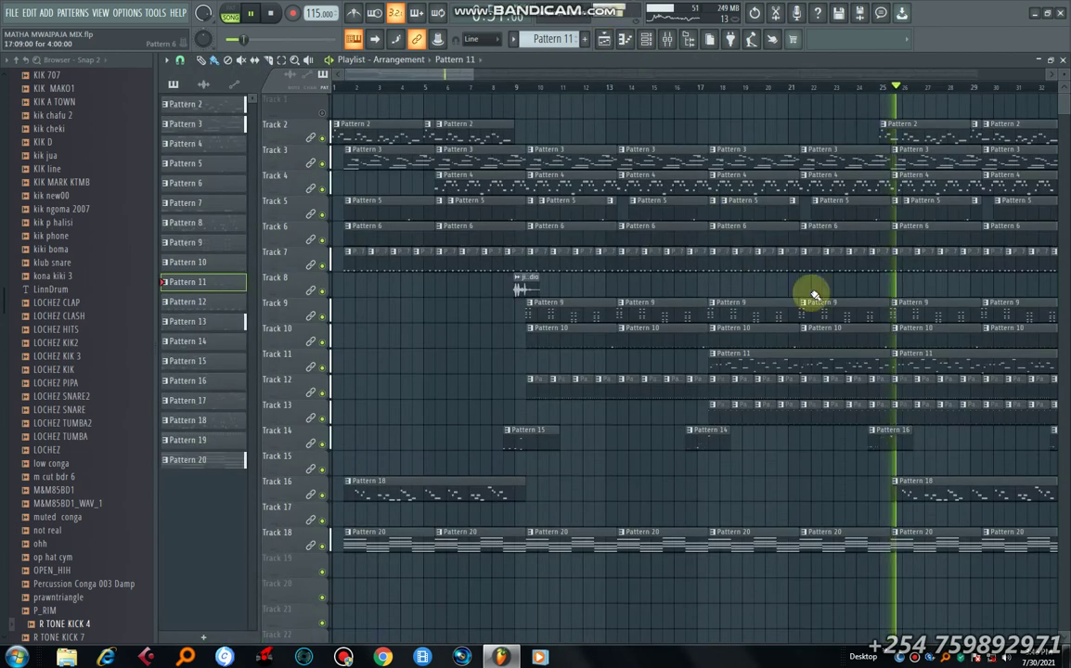
- Examine the Snare channel melodies of Pattern 2 and Pattern 18 in the piano roll, returning to the playlist after each
double_click(921, 141)
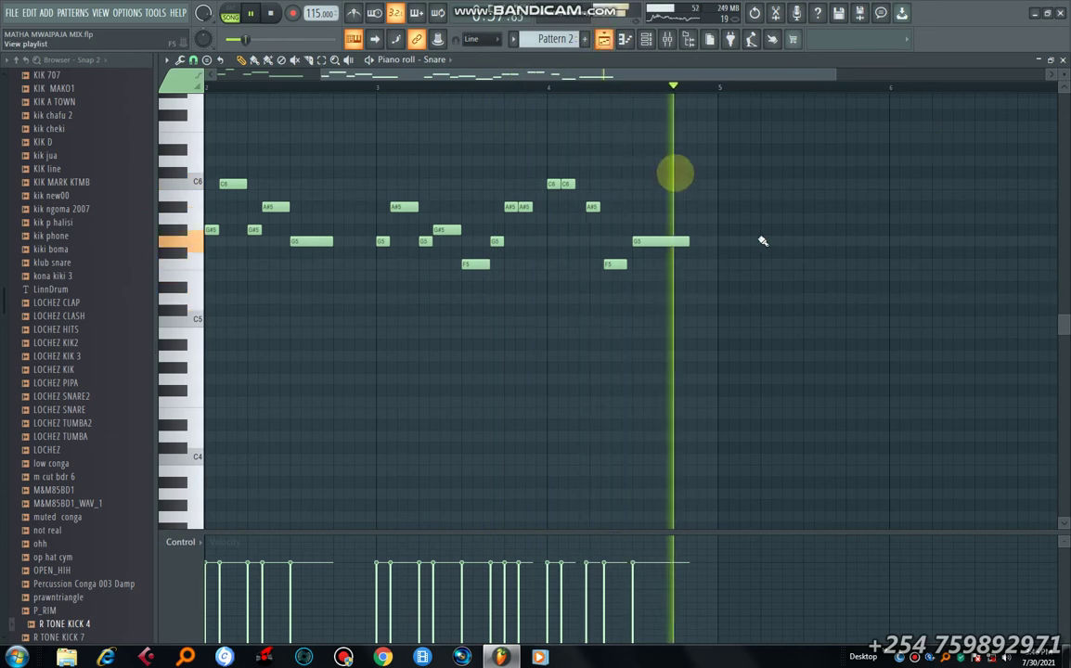
key("F5")
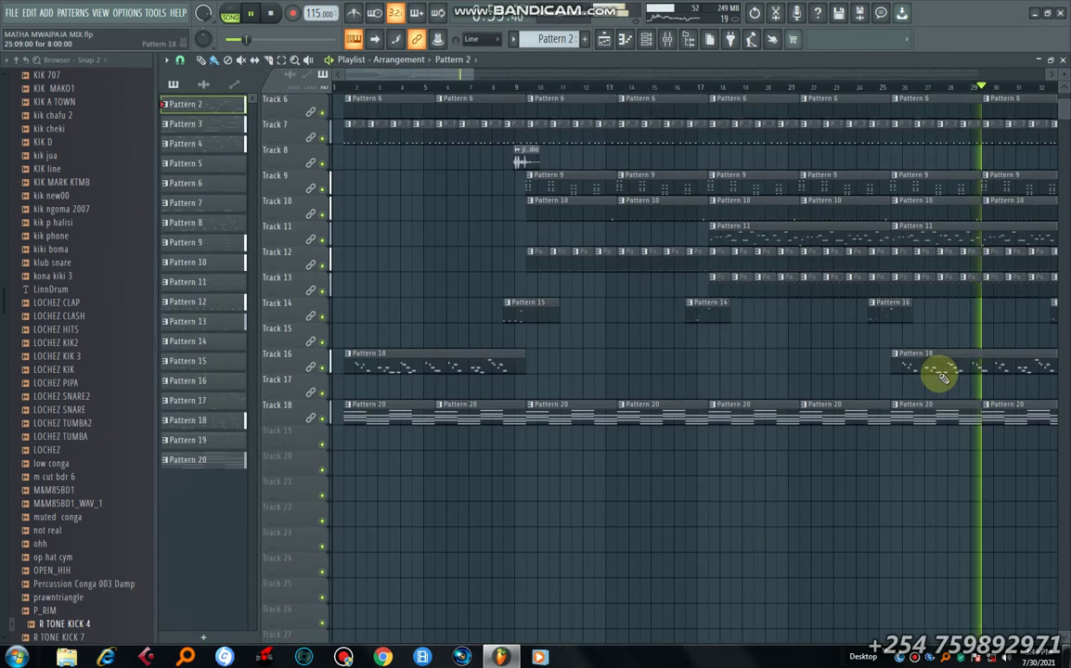
double_click(940, 376)
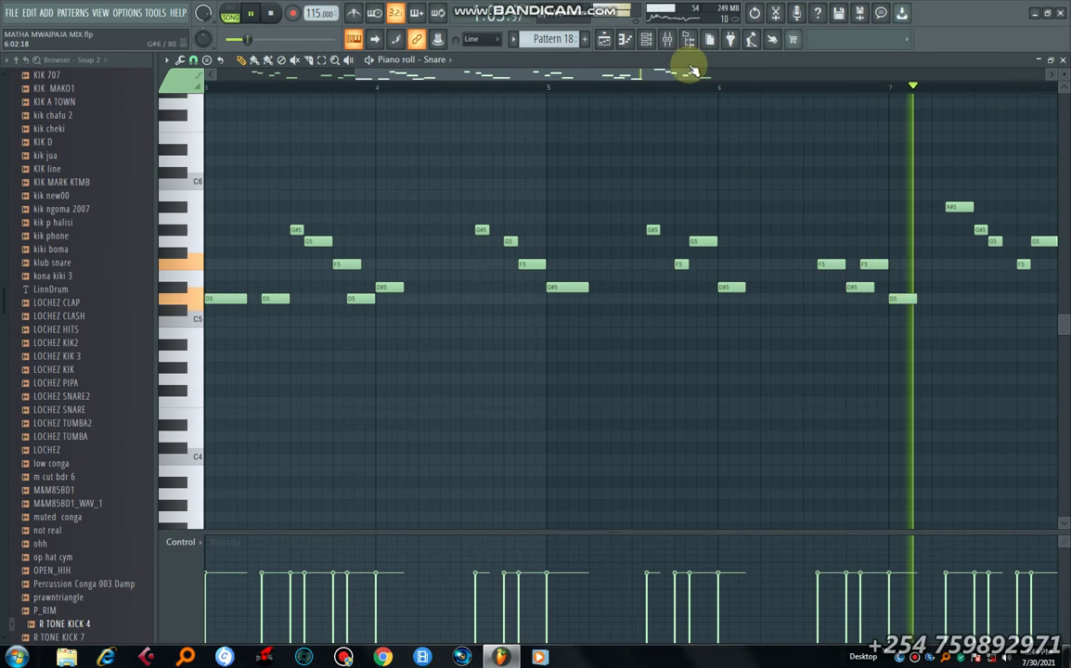
left_click(604, 38)
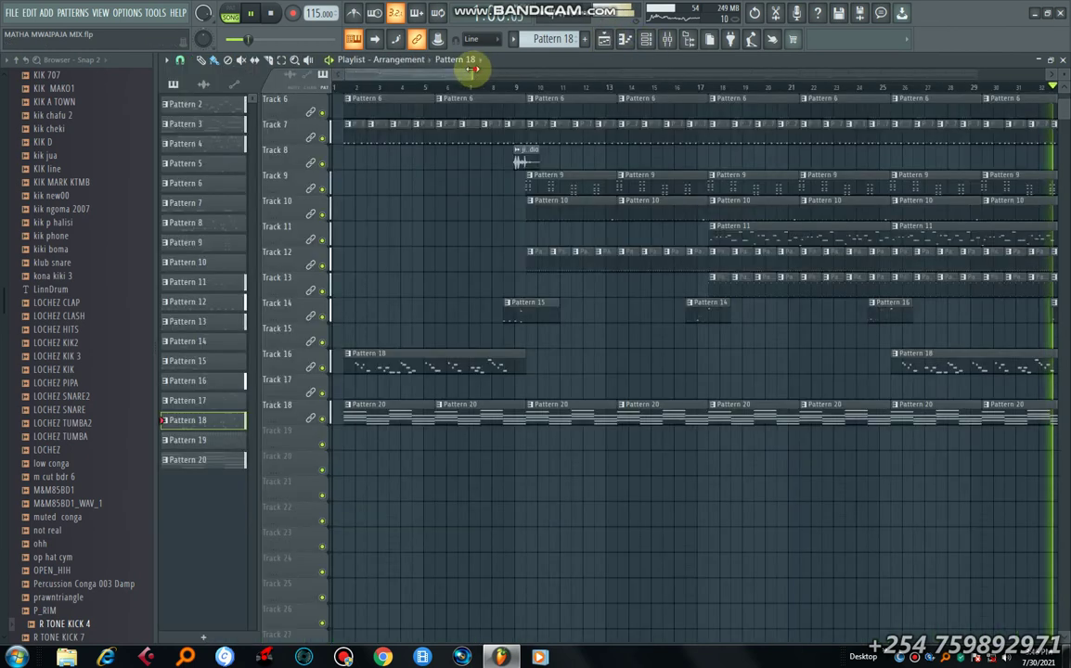
- Inspect the Hypersonic_2 #3 notes of Pattern 16 on Track 14 and the LOCHEZ TUMBA2 notes of Pattern 6 on Track 6
left_click_drag(591, 68, 676, 90)
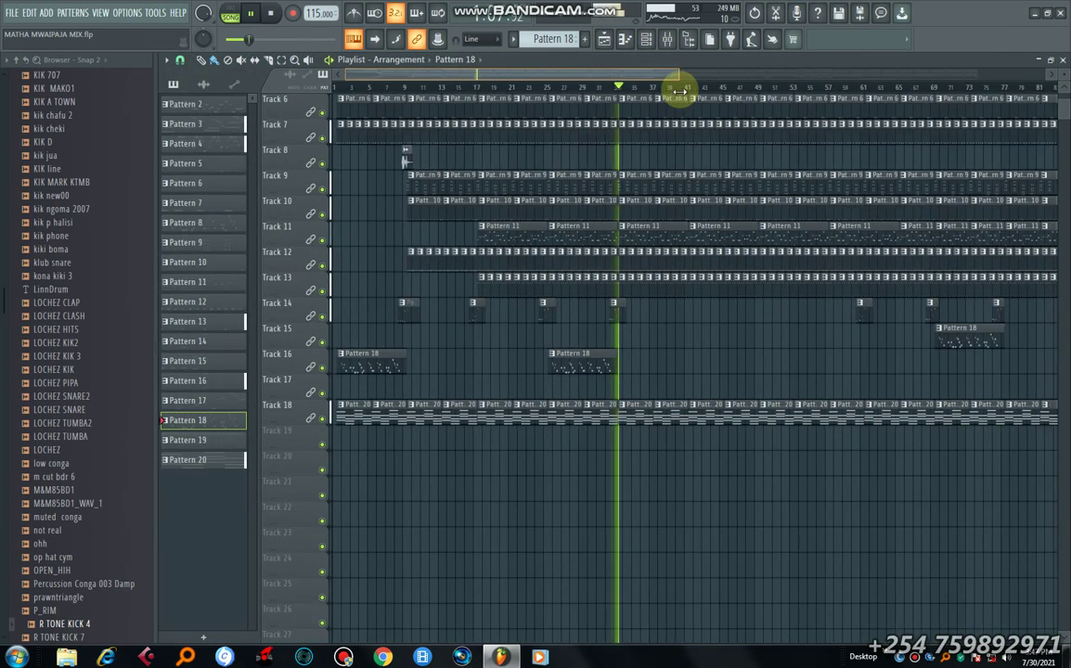
double_click(614, 312)
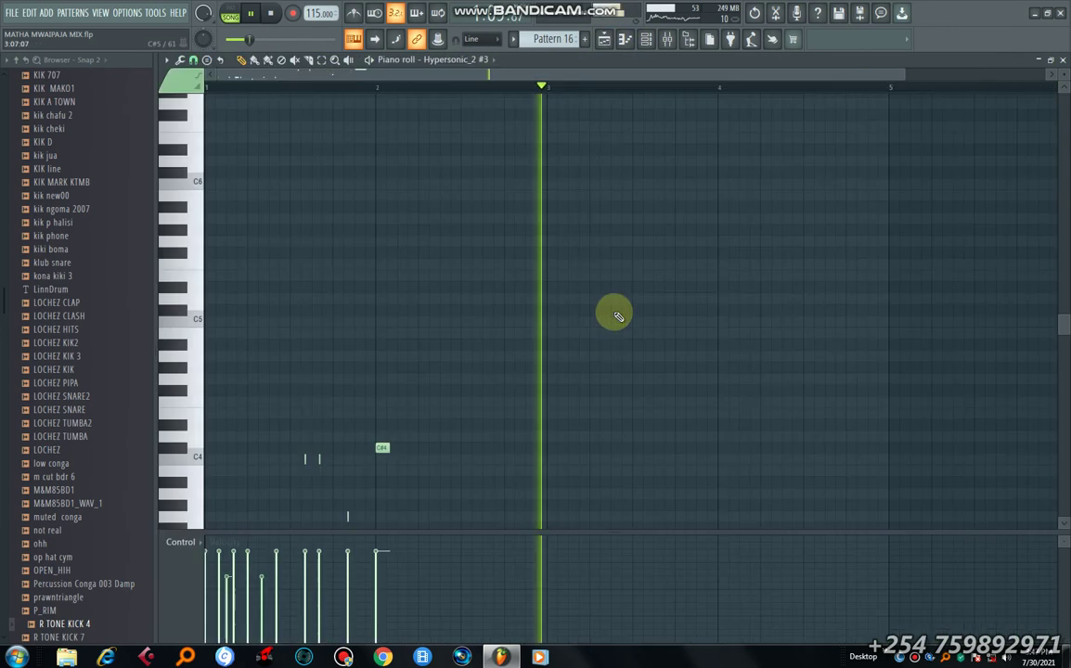
scroll(617, 314, "down", 6)
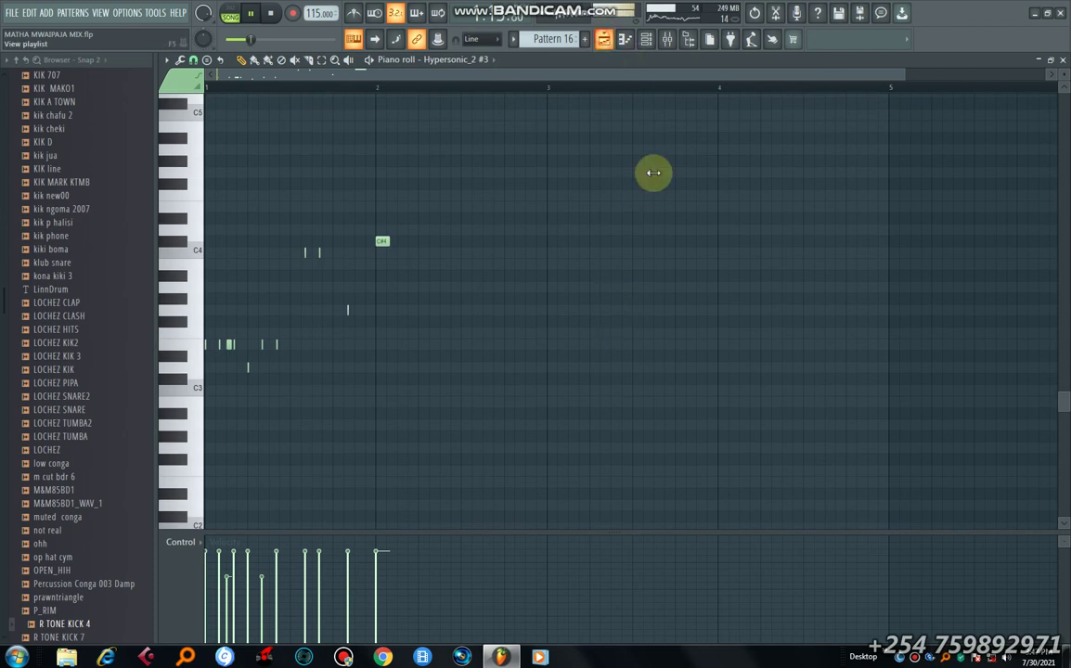
left_click(604, 38)
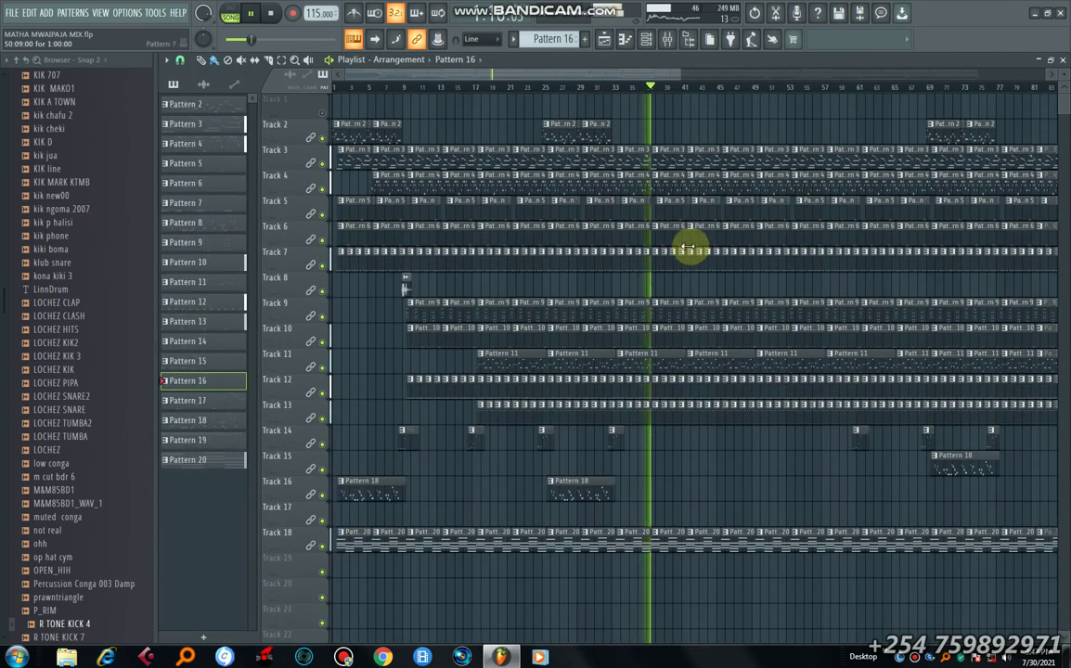
left_click(692, 250)
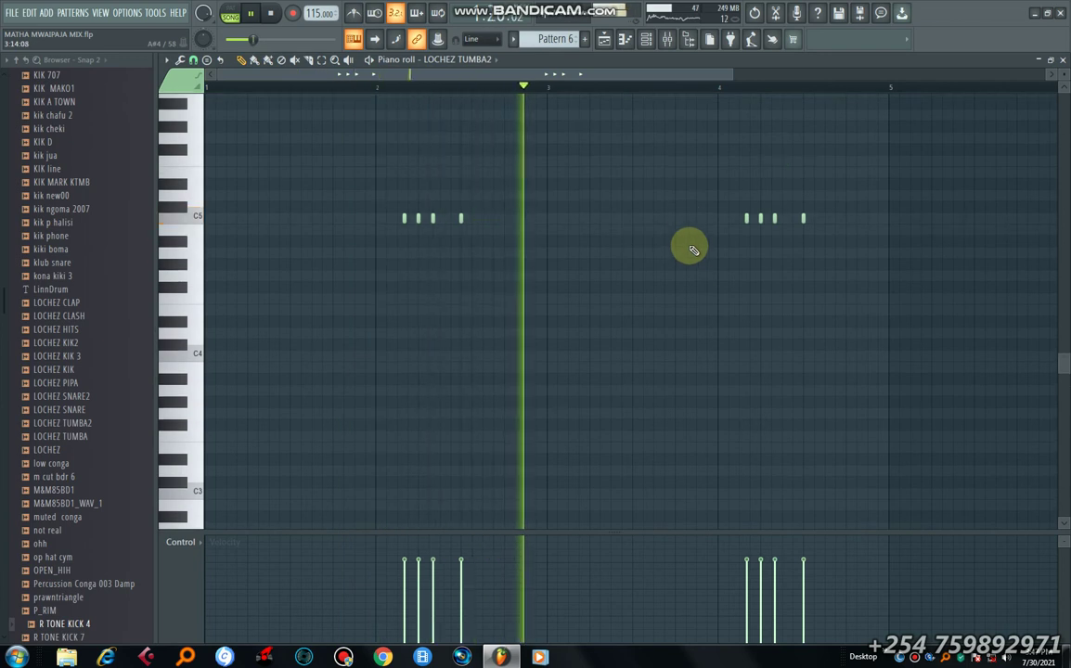
scroll(807, 283, "up", 2)
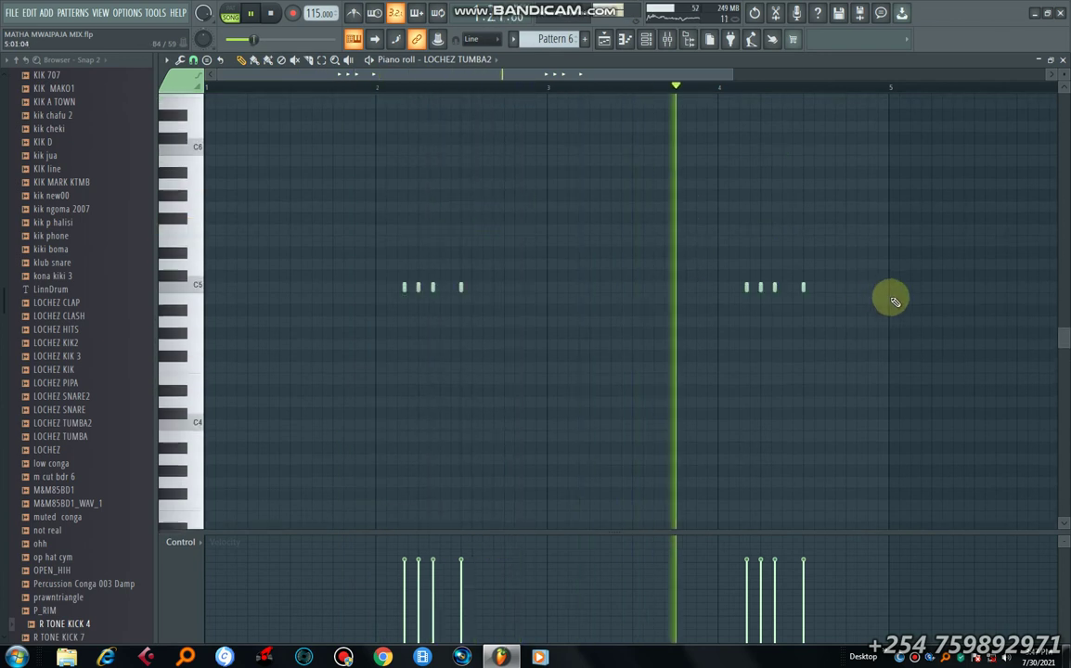
left_click(604, 40)
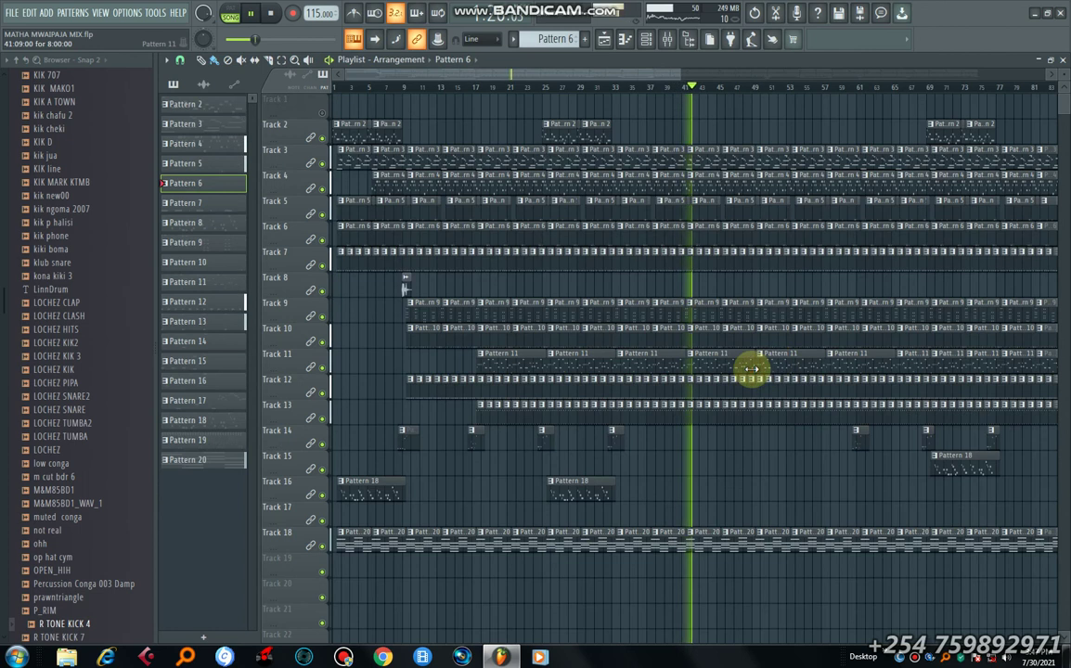
- Reopen Pattern 11 from Track 11 and look through the earlier bars of its Hypersonic_2 melody
double_click(752, 369)
left_click_drag(822, 77, 485, 113)
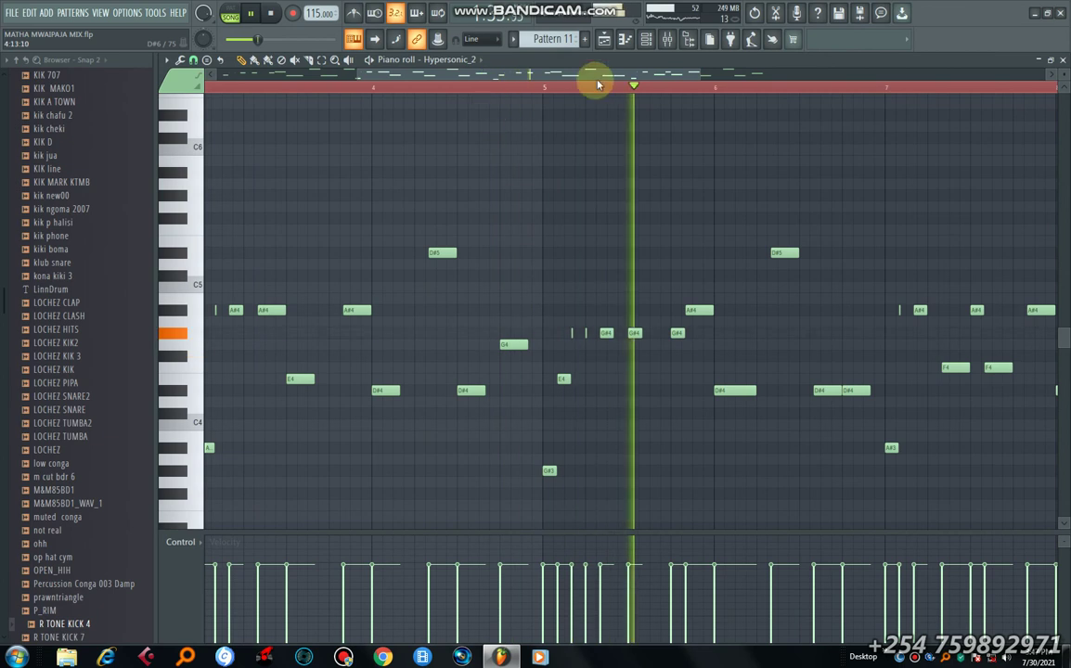
key("F5")
- Review the Hyper Canvas chords of Pattern 20 on Track 18 from bar 1 and return to the playlist
scroll(789, 417, "down", 2)
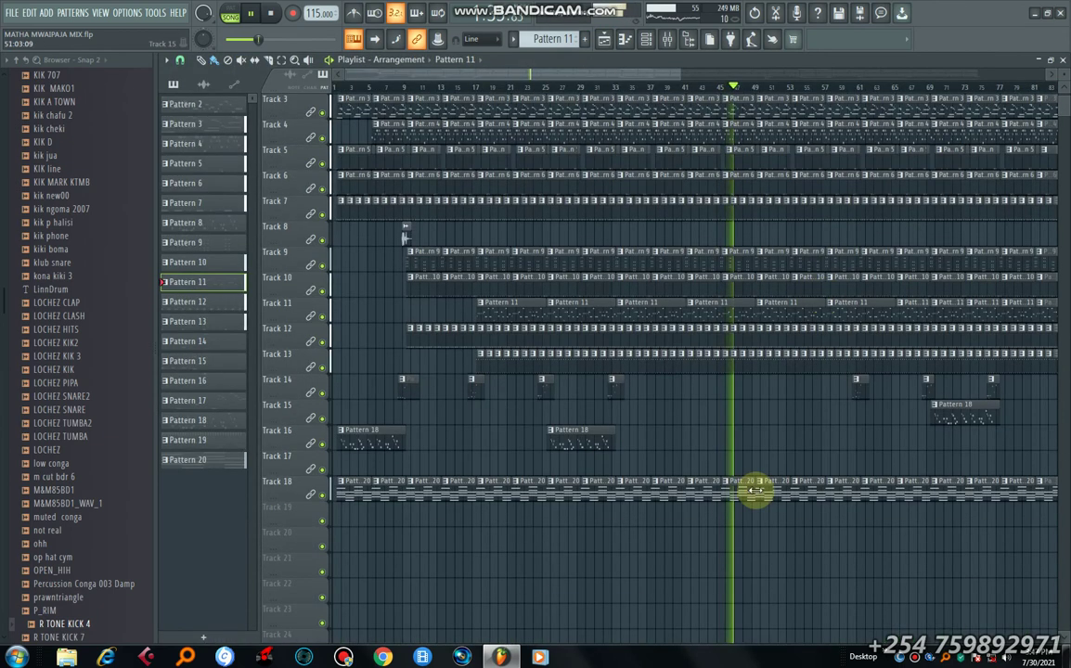
double_click(755, 502)
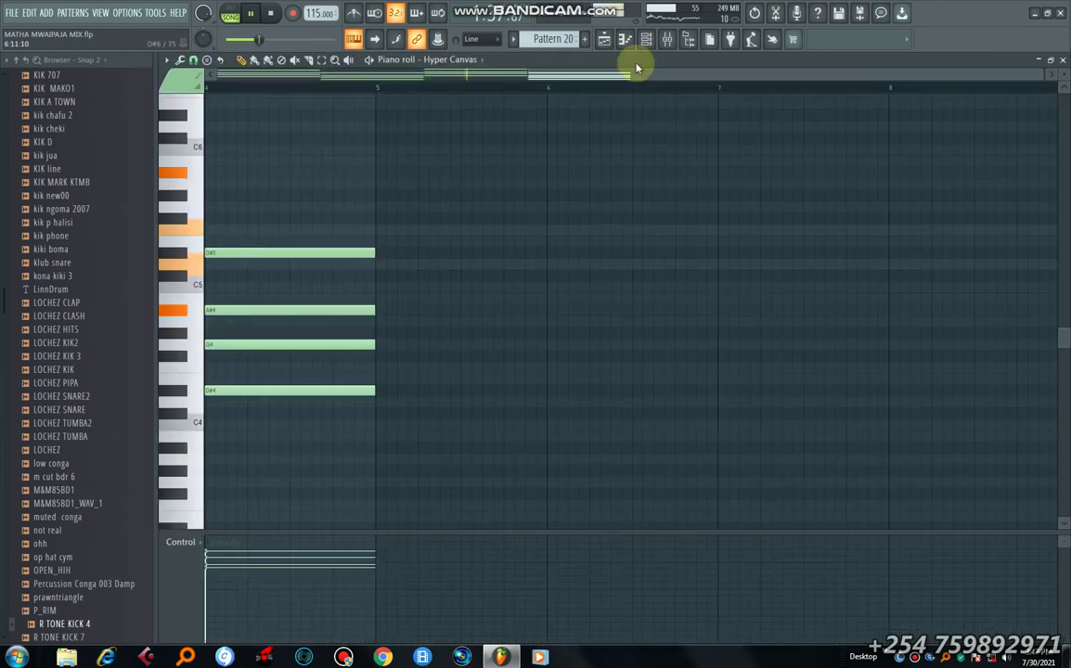
left_click_drag(674, 86, 246, 83)
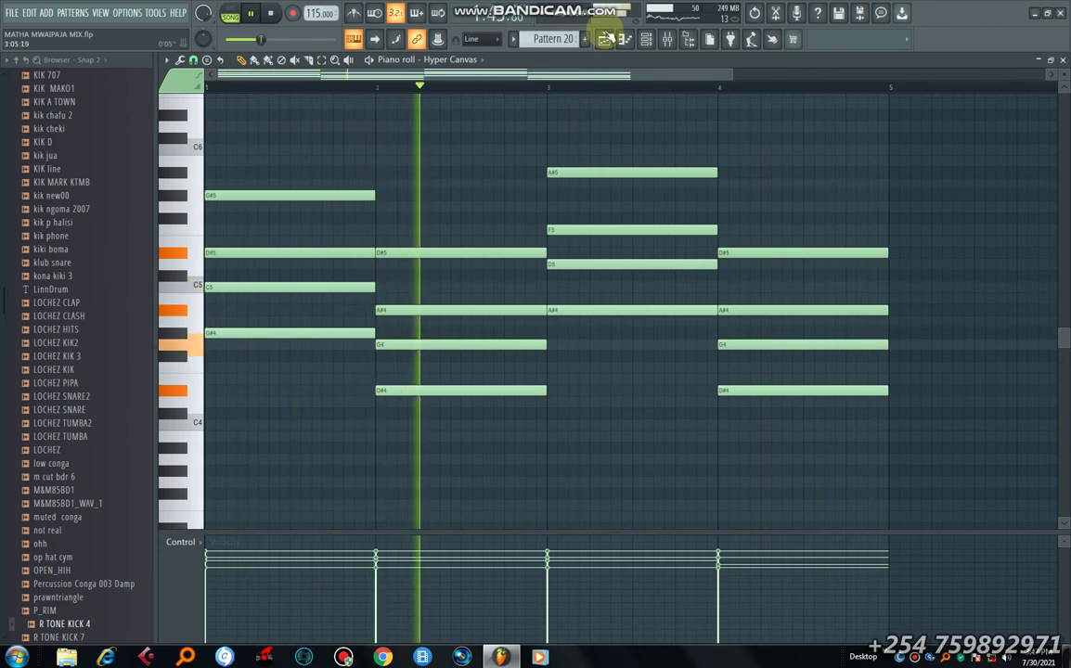
left_click(604, 38)
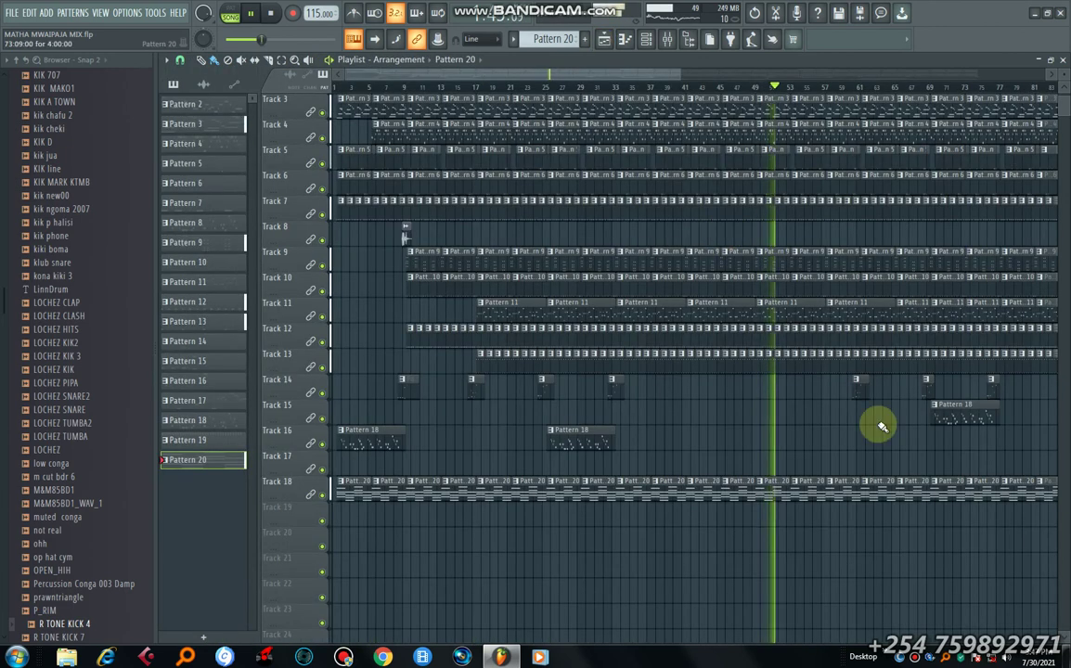
- Inspect the kona kiki 3 kick hits of Pattern 13 in the piano roll and the channel rack, returning to the playlist
scroll(835, 401, "up", 1)
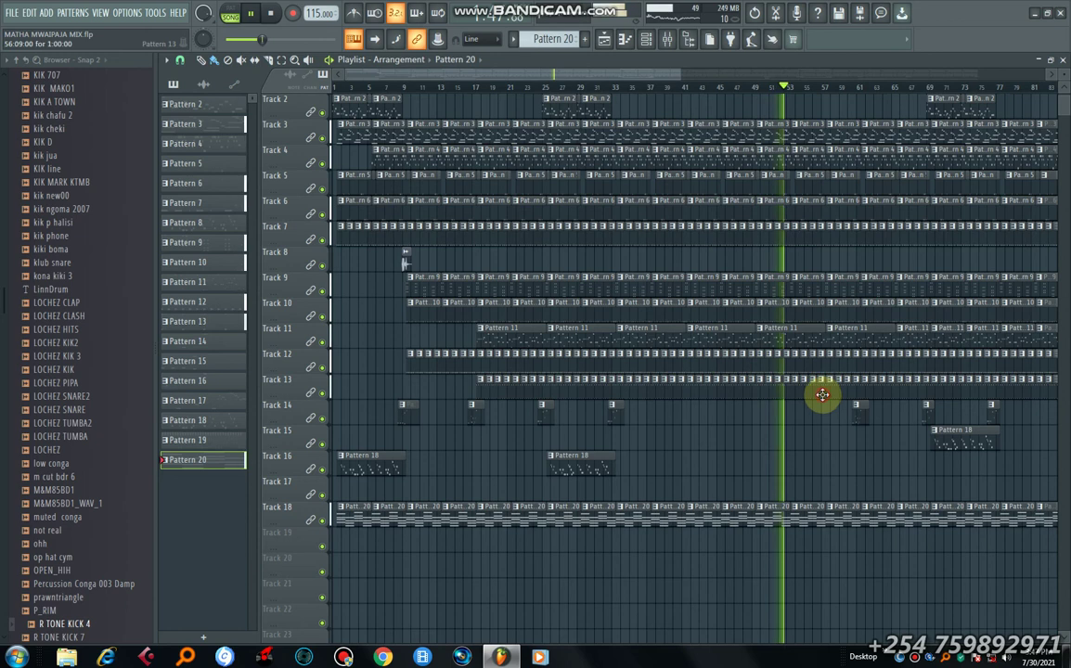
left_click(667, 38)
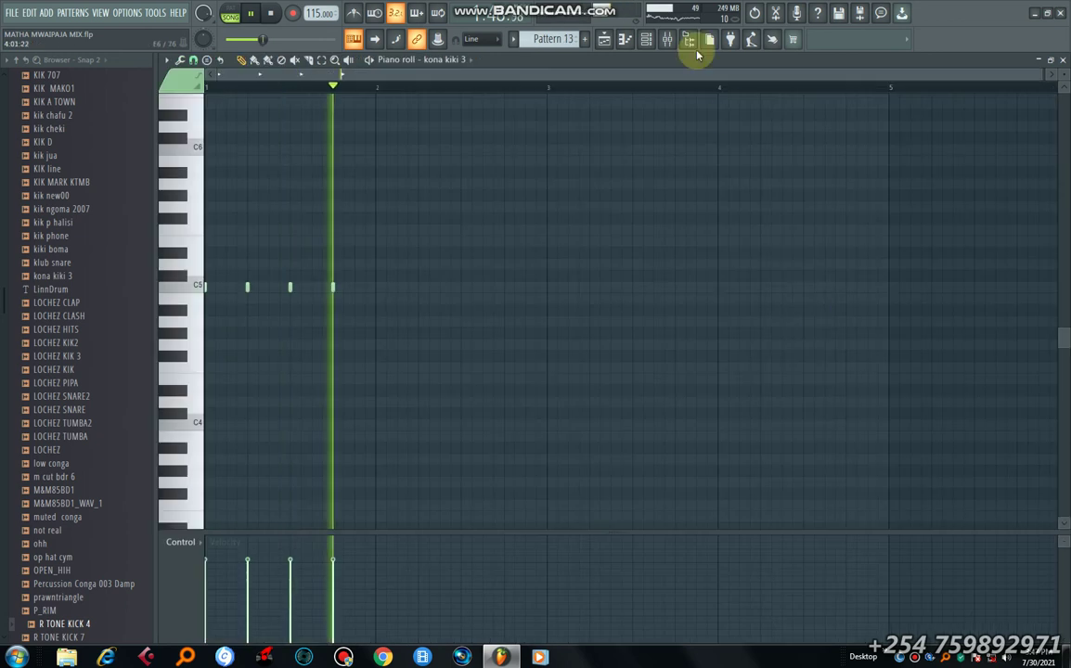
left_click(646, 41)
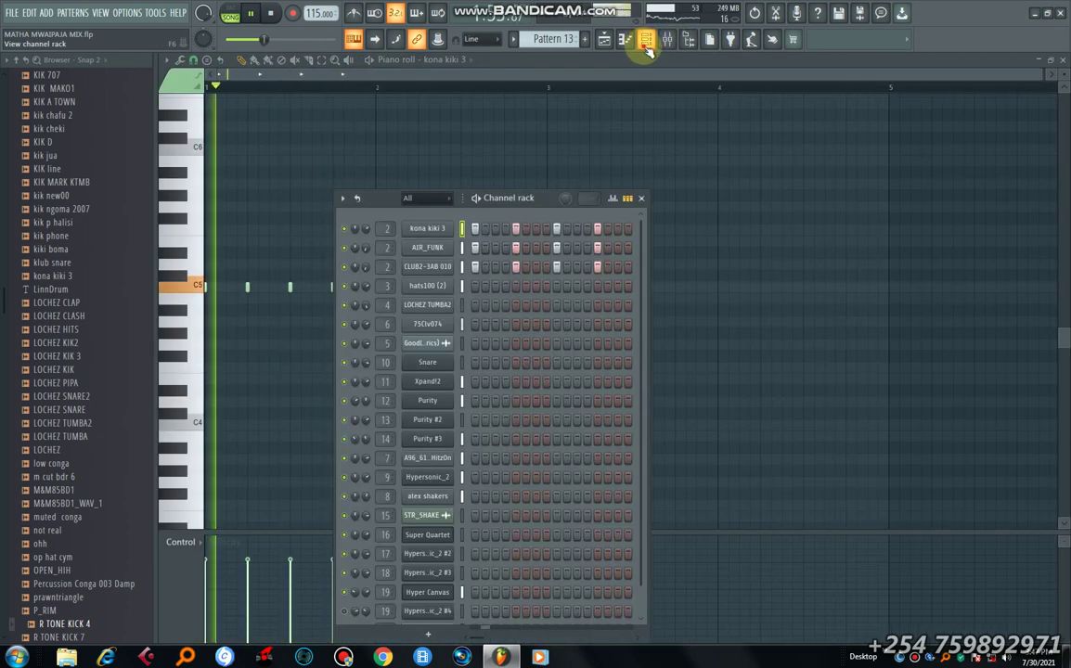
left_click(646, 41)
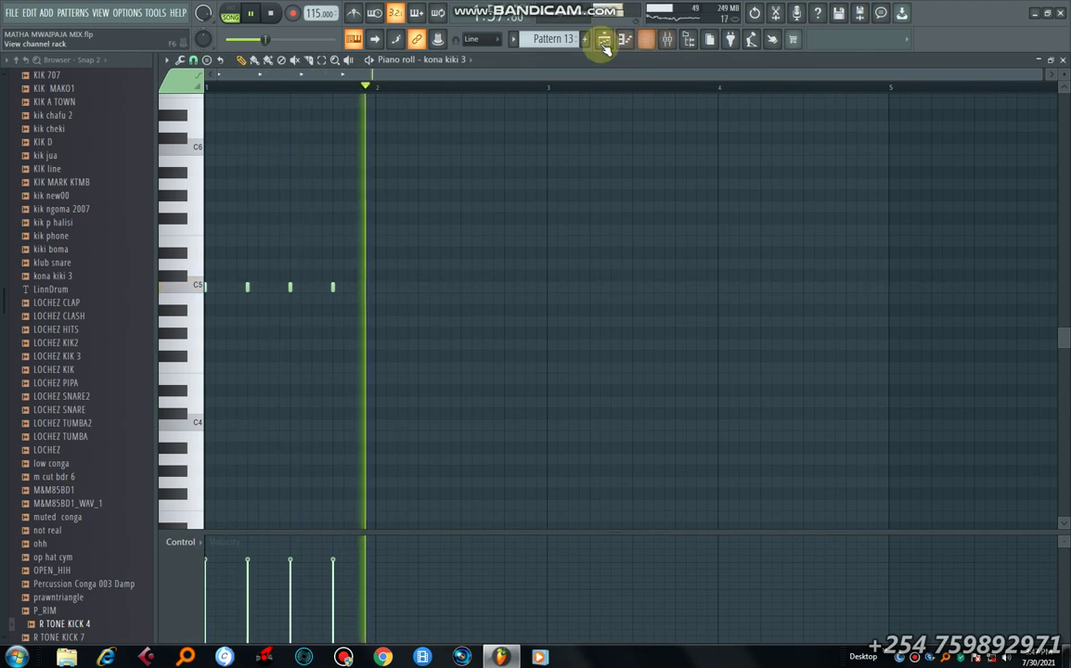
left_click(603, 41)
- Reopen Pattern 9 from Track 9 and review its full set of Purity #3 chords from bar 1
scroll(946, 354, "up", 1)
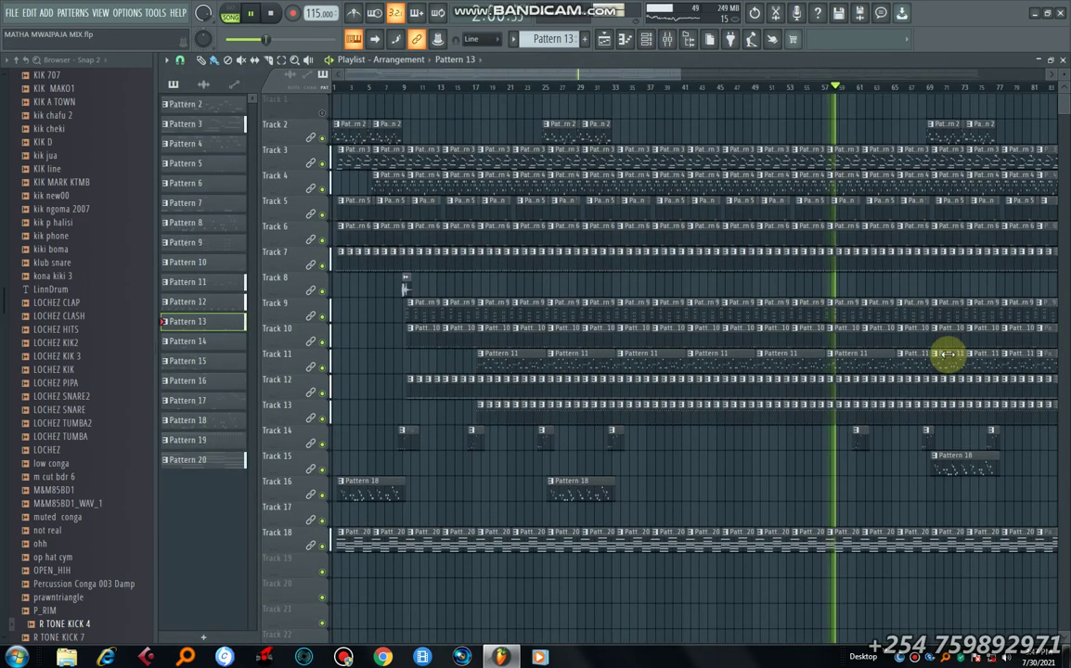
double_click(890, 317)
left_click_drag(615, 72, 291, 71)
scroll(510, 185, "up", 3)
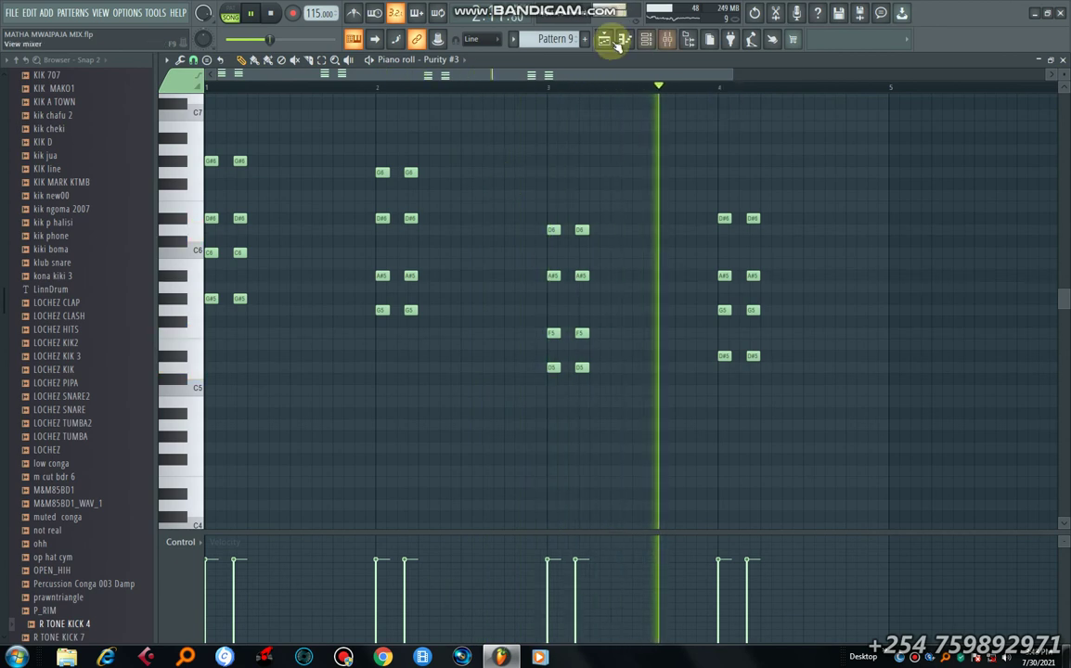
key("F5")
- Return to the playlist and review the Hypersonic_2 #3 notes of Pattern 16 from a clip on Track 14
left_click_drag(611, 81, 420, 414)
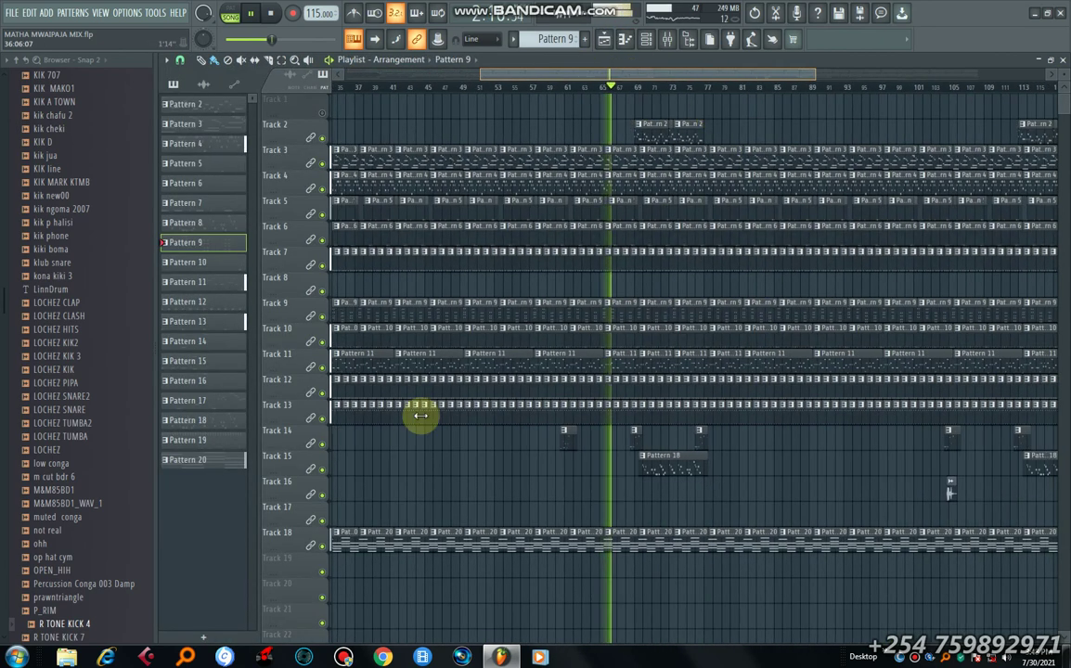
double_click(635, 442)
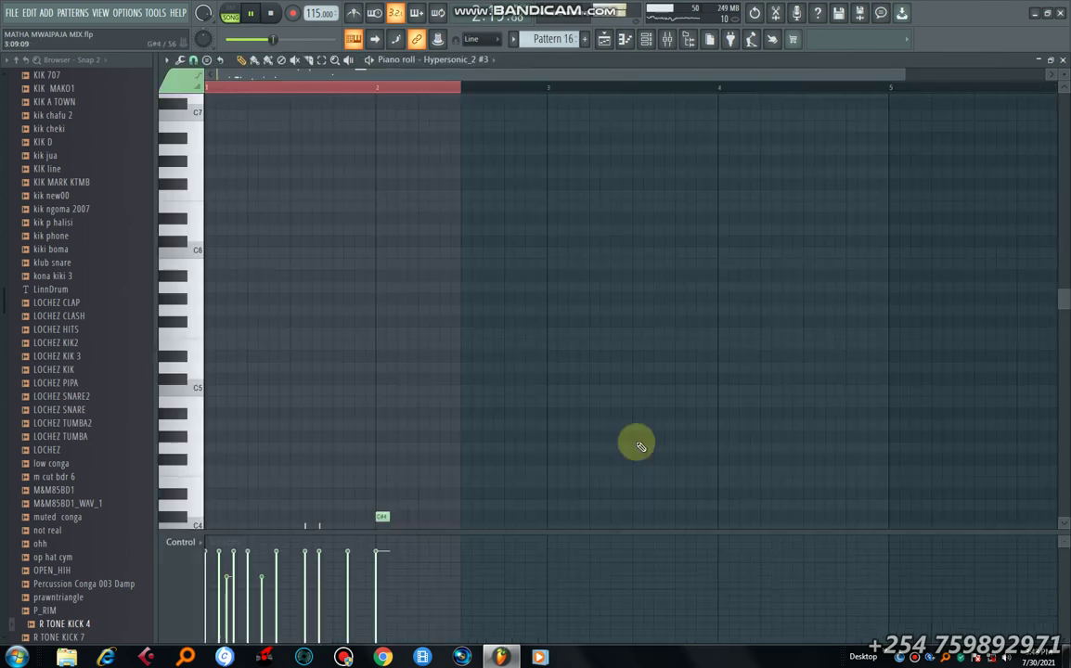
scroll(432, 287, "down", 5)
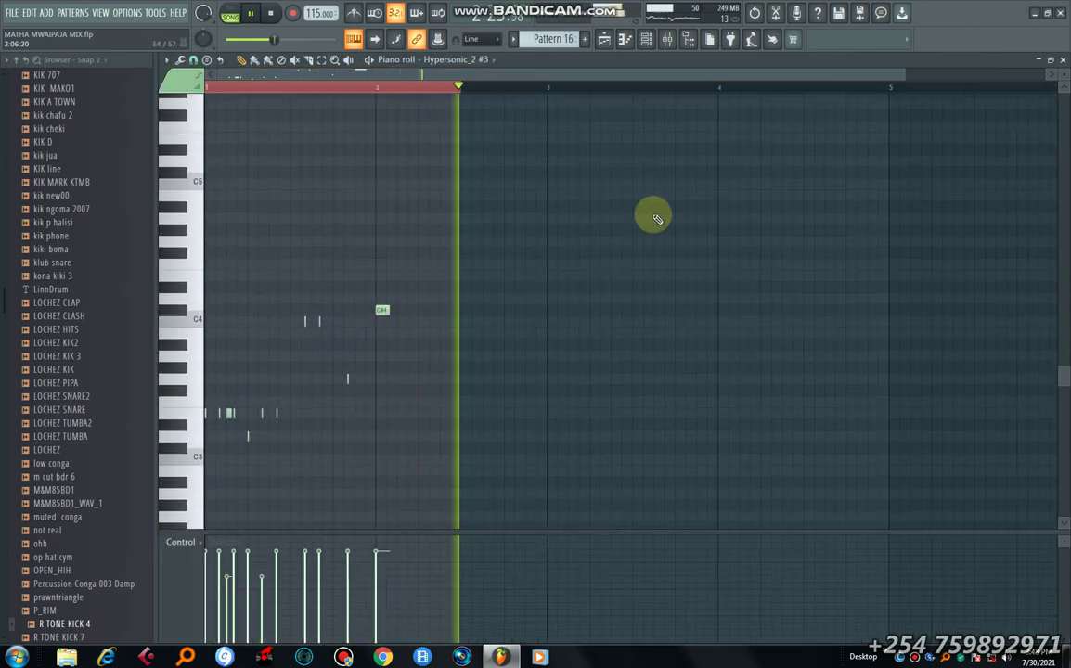
left_click(607, 39)
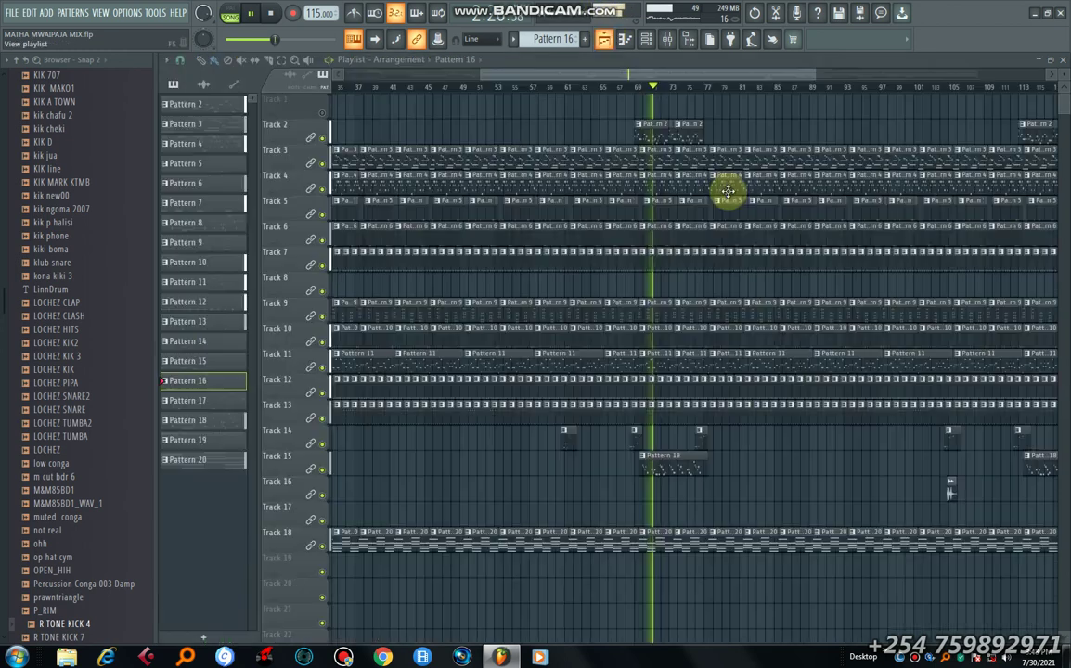
- Review the Snare channel melody of Pattern 2 from Track 2, and look over the lower tracks of the playlist
double_click(684, 138)
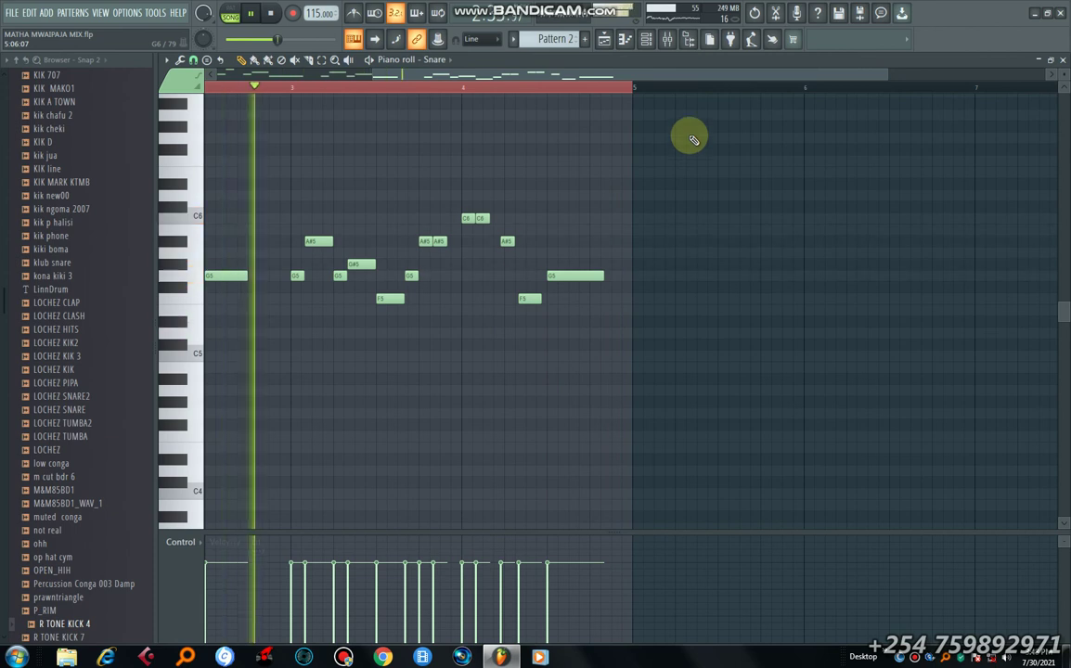
left_click(605, 39)
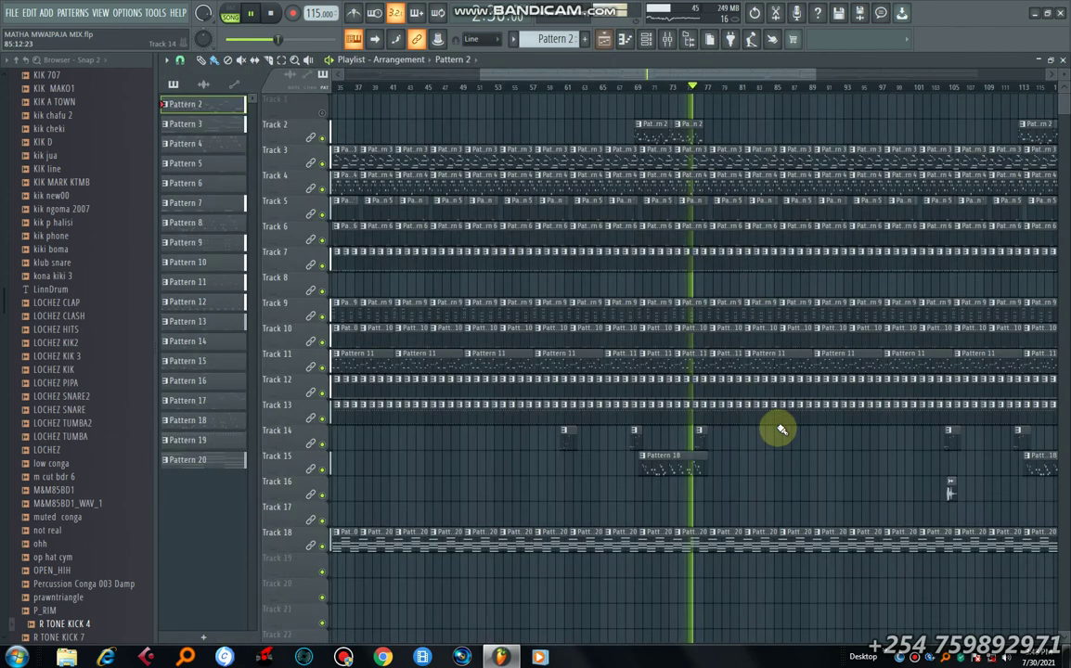
scroll(782, 429, "down", 3)
scroll(720, 389, "down", 1)
scroll(743, 389, "up", 2)
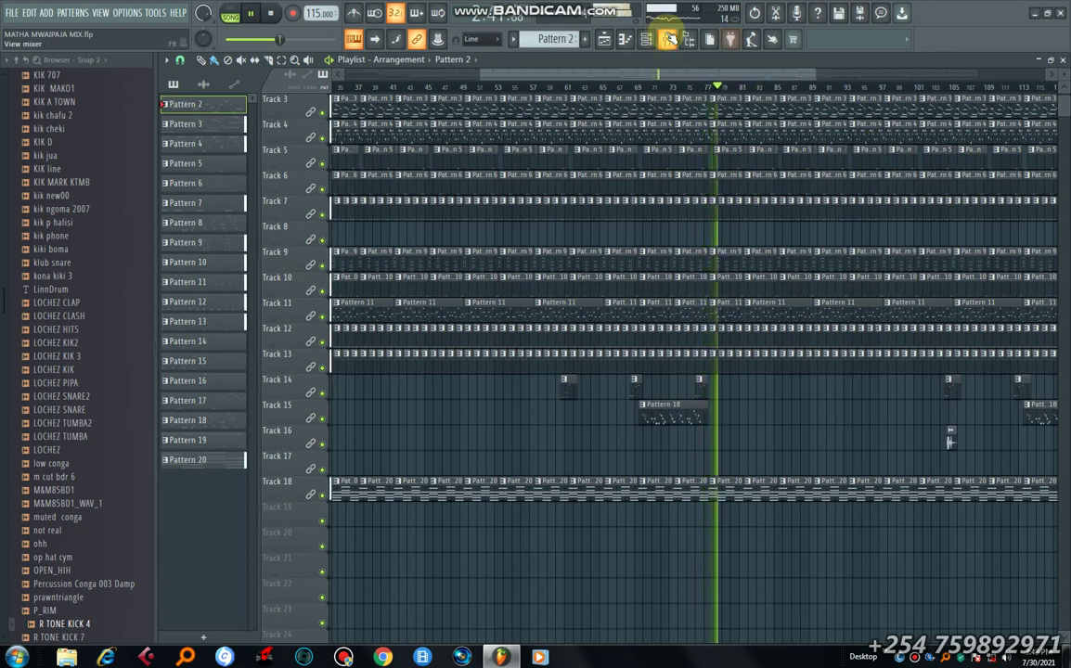
- Show the mixer over the playlist and look through its insert tracks up to Insert 40 and back
left_click(667, 39)
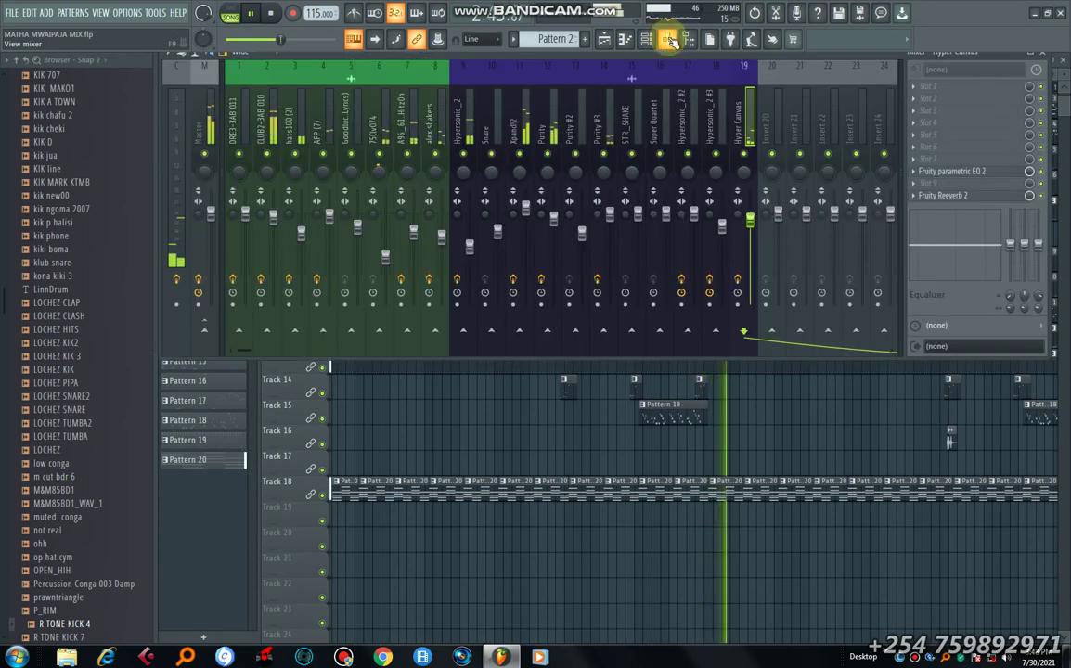
left_click_drag(813, 62, 863, 141)
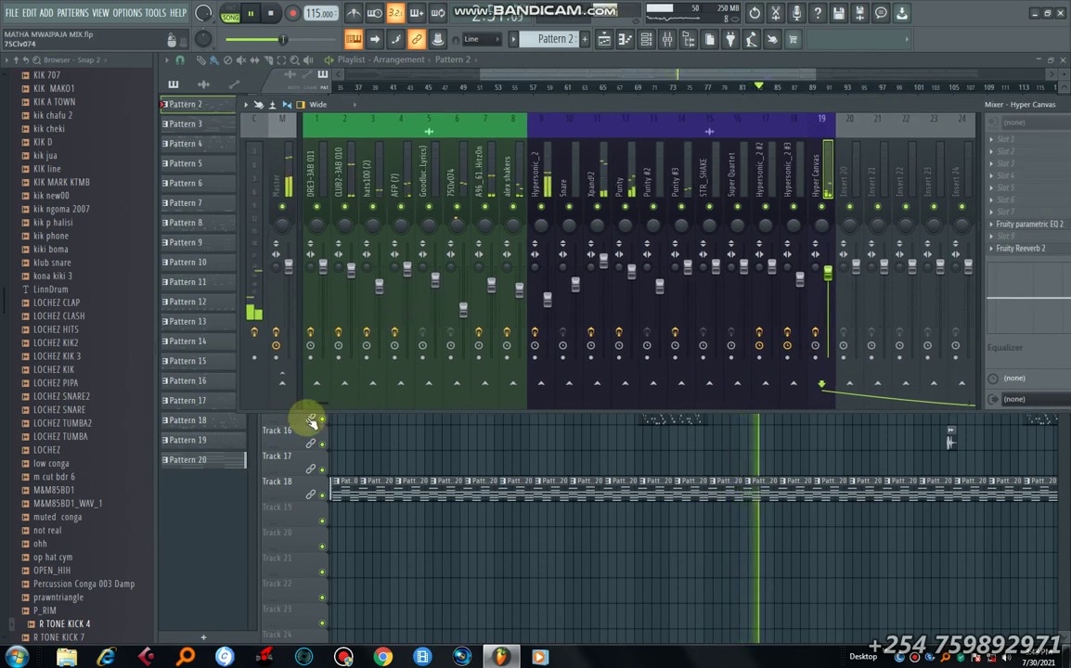
left_click_drag(329, 406, 445, 406)
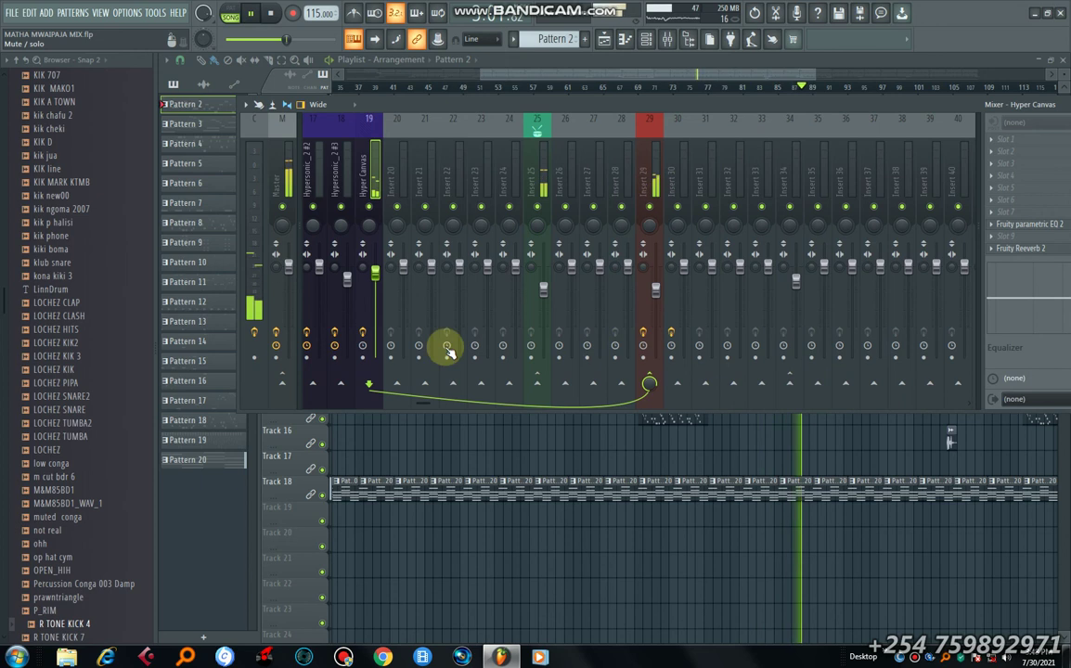
left_click_drag(421, 406, 255, 256)
- Inspect the FabFilter Pro-Q 3 and Fruity parametric EQ 2 effects on the mixer's Current track, closing each one
left_click(255, 256)
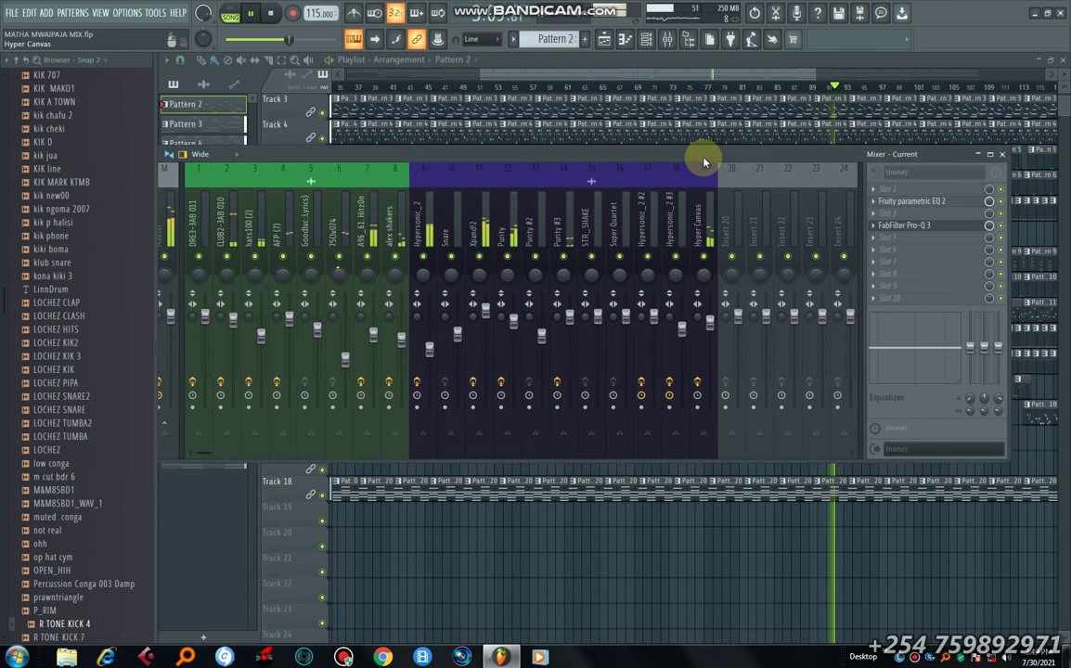
left_click(944, 229)
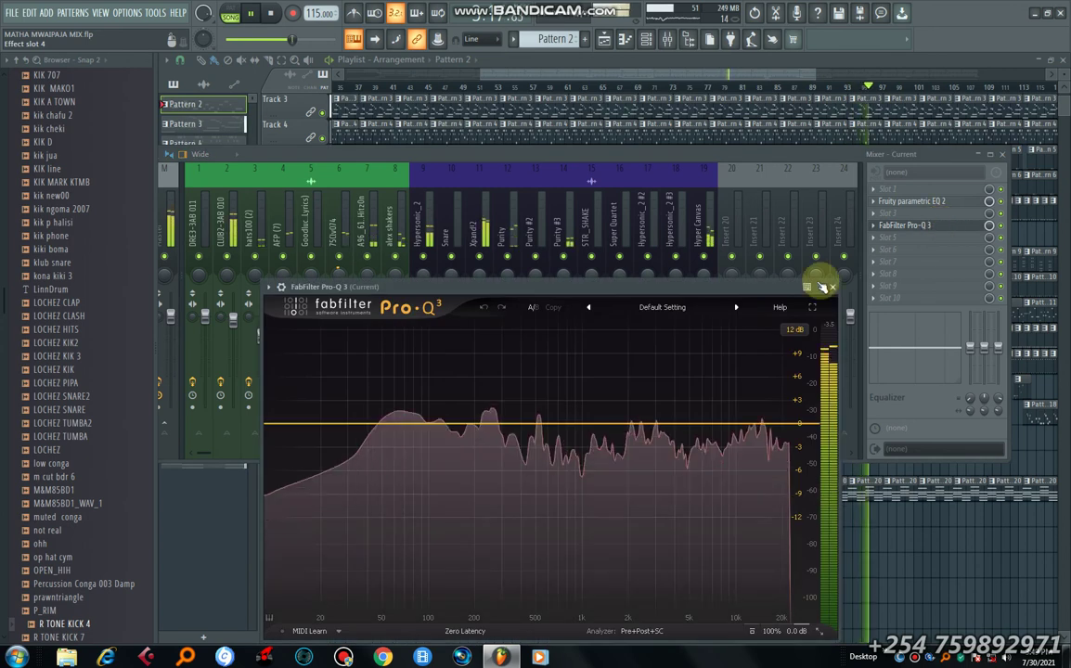
left_click_drag(760, 282, 781, 192)
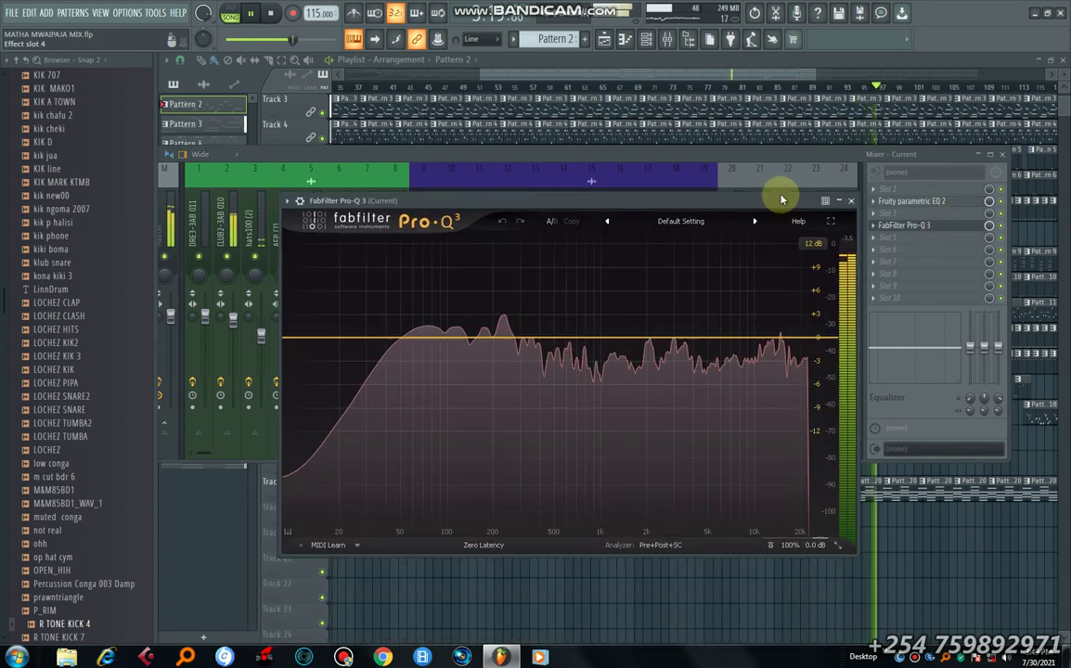
left_click(854, 196)
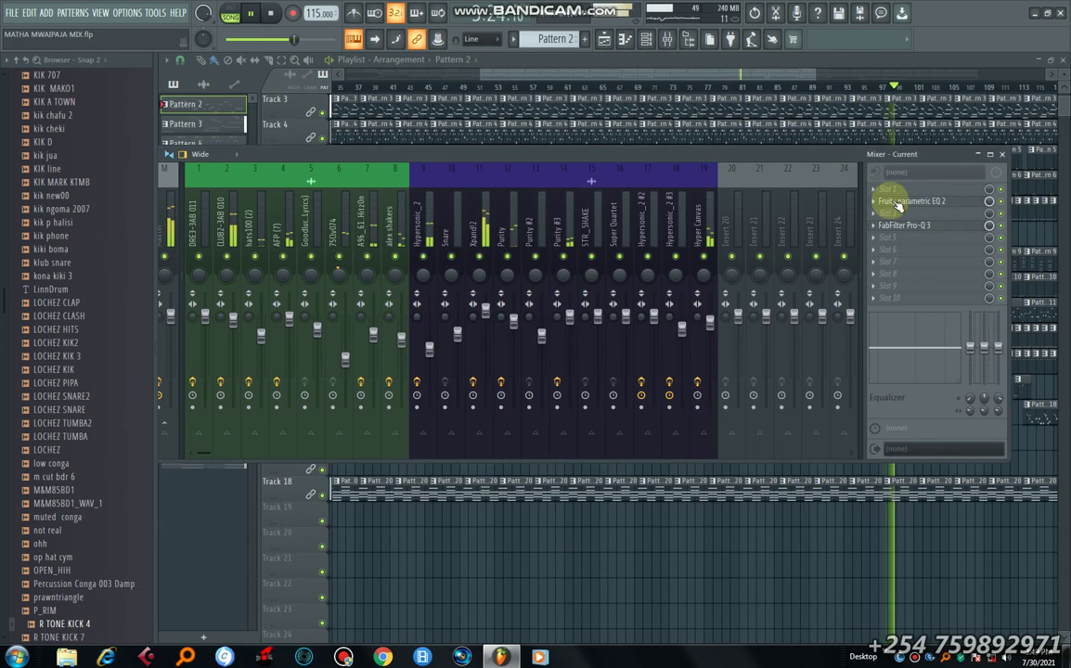
left_click(914, 208)
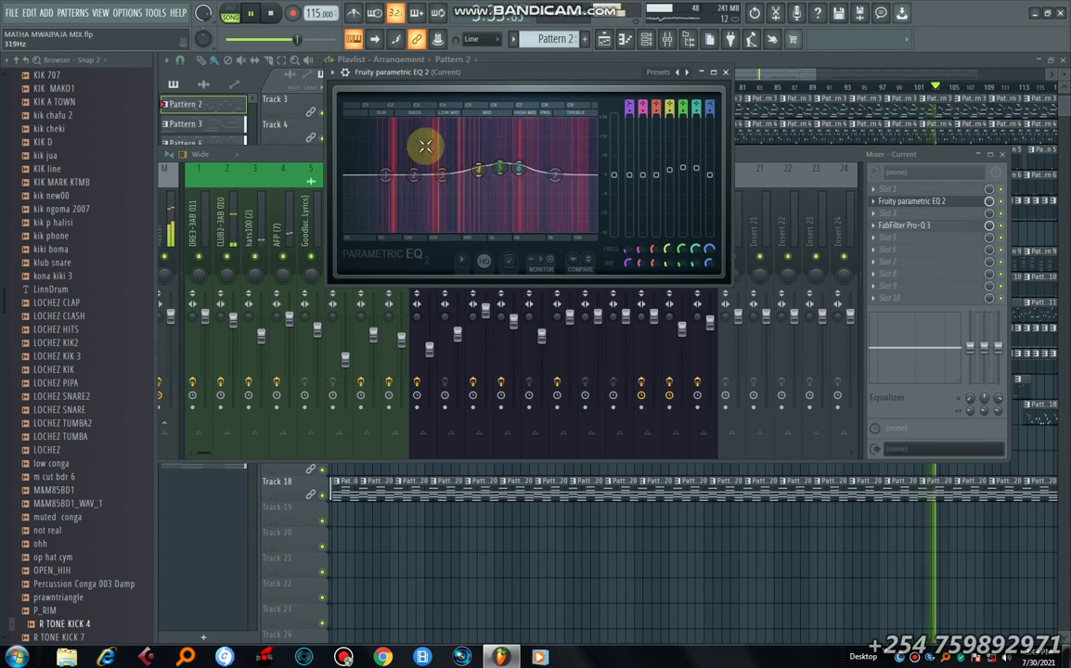
left_click(725, 71)
- Reposition the mixer and inspect the Fruity parametric EQ and Fruity Multiband Compressor on the Master track
left_click_drag(761, 157, 864, 197)
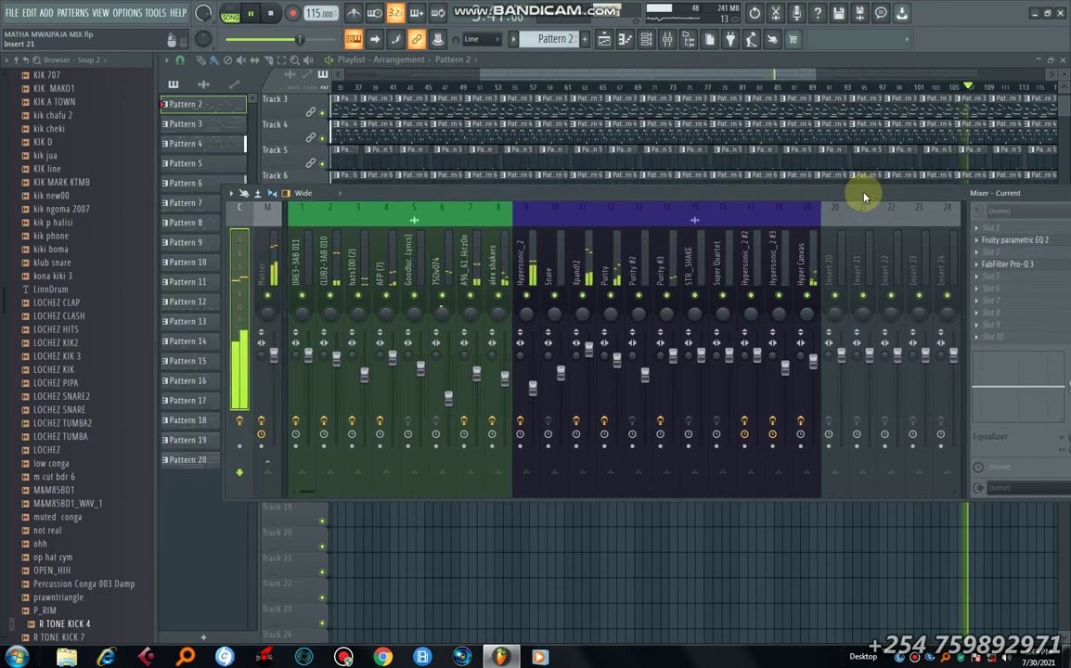
left_click_drag(864, 195, 825, 182)
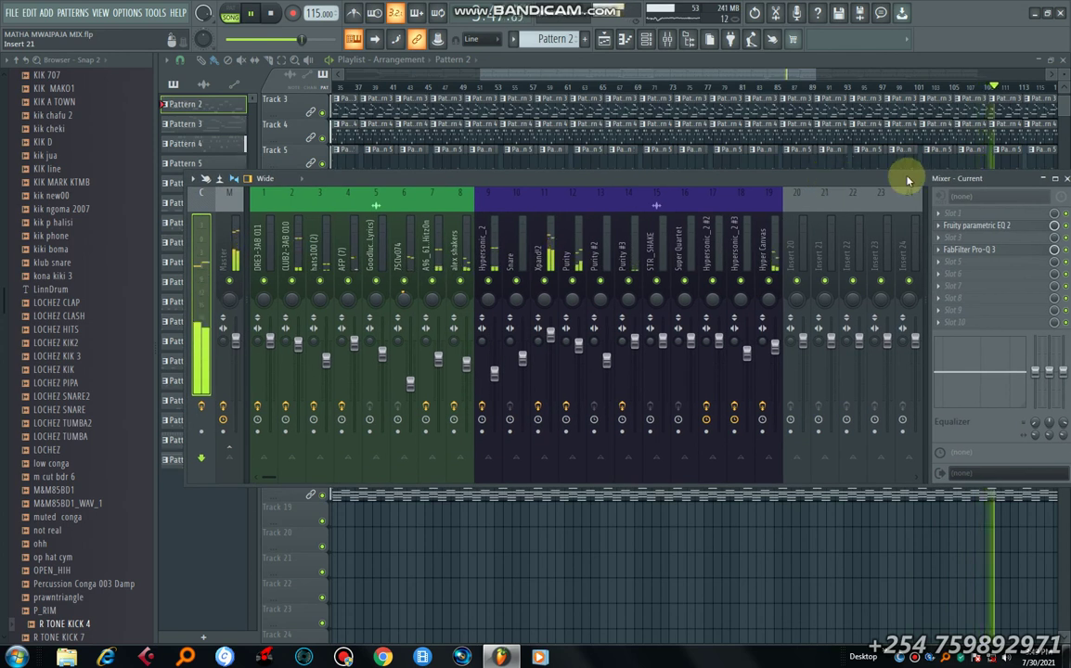
left_click(236, 239)
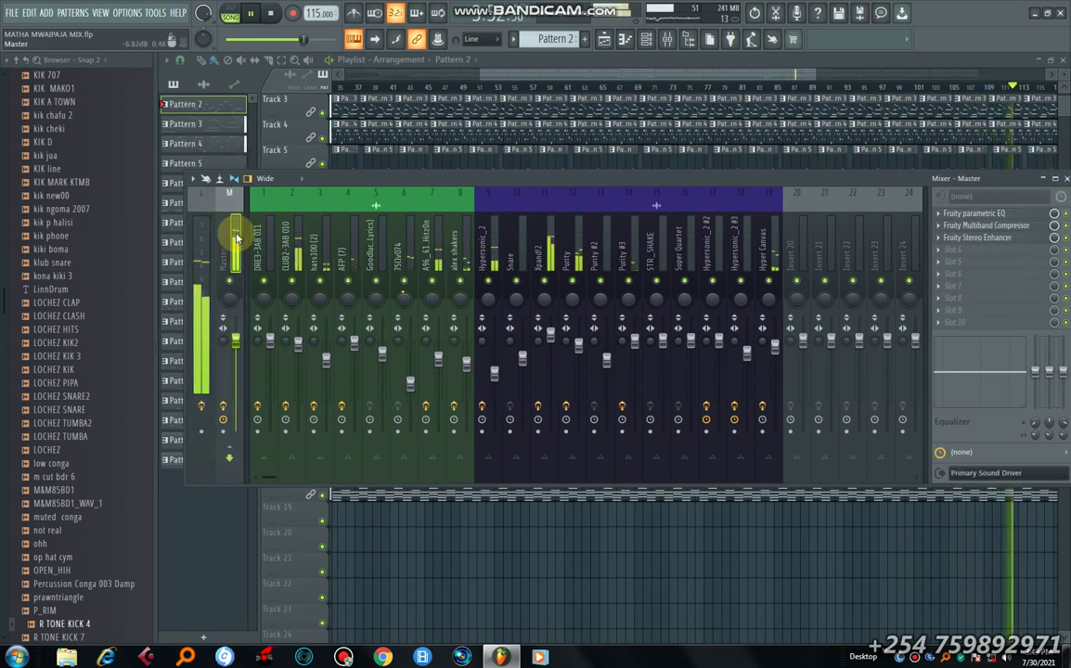
left_click(958, 214)
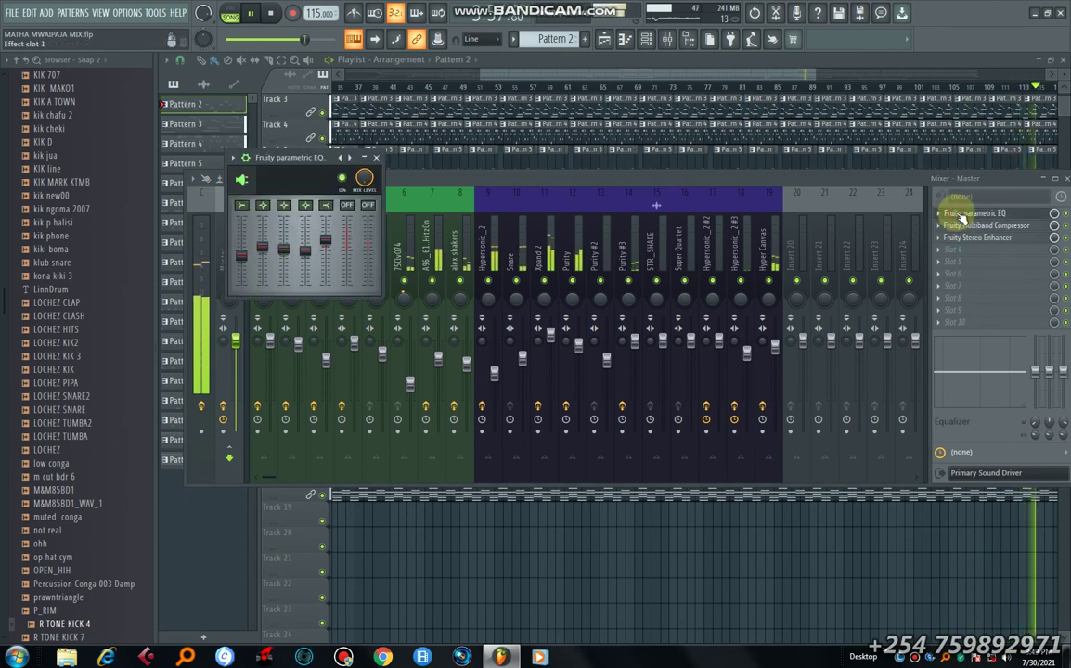
left_click(958, 215)
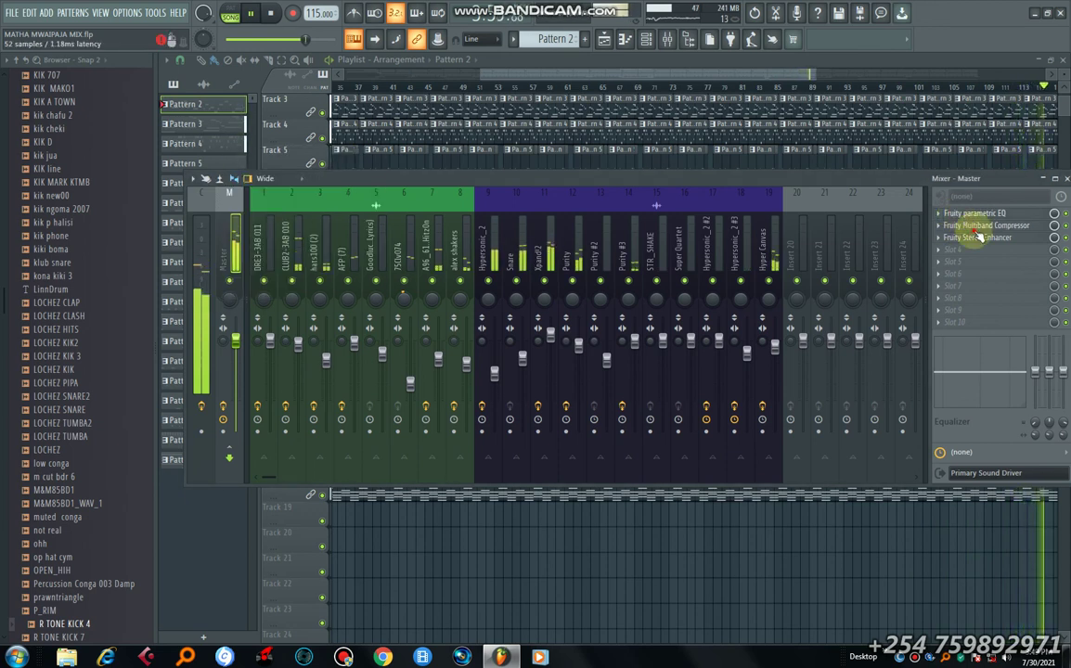
left_click(969, 227)
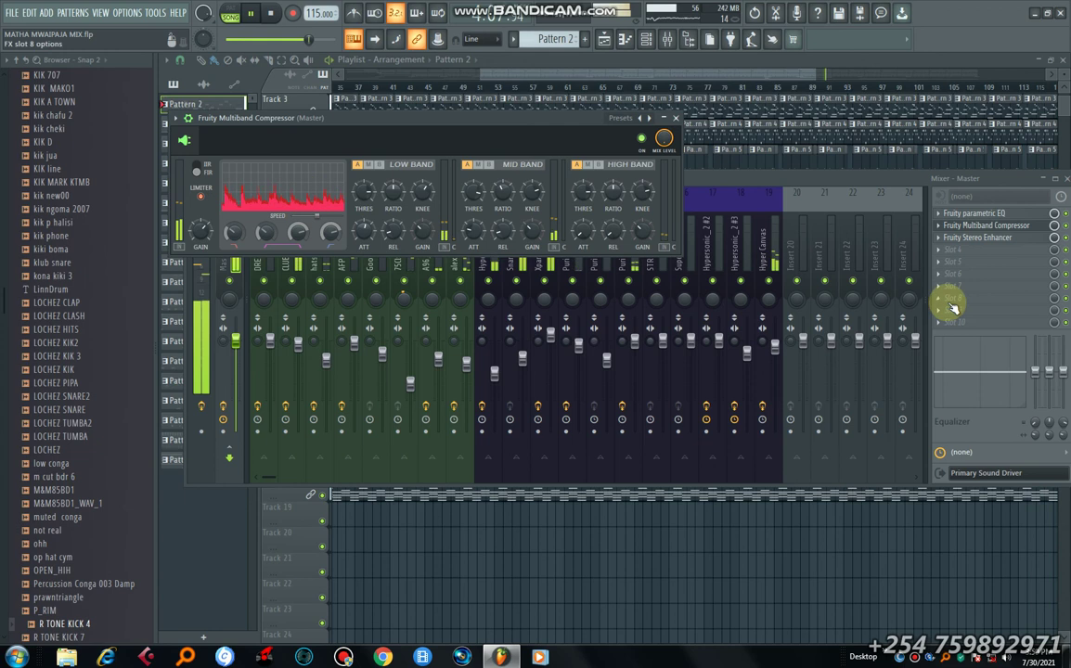
- Load the Default preset in the Master's Fruity Stereo Enhancer, and close the plugin and the mixer
left_click(1014, 246)
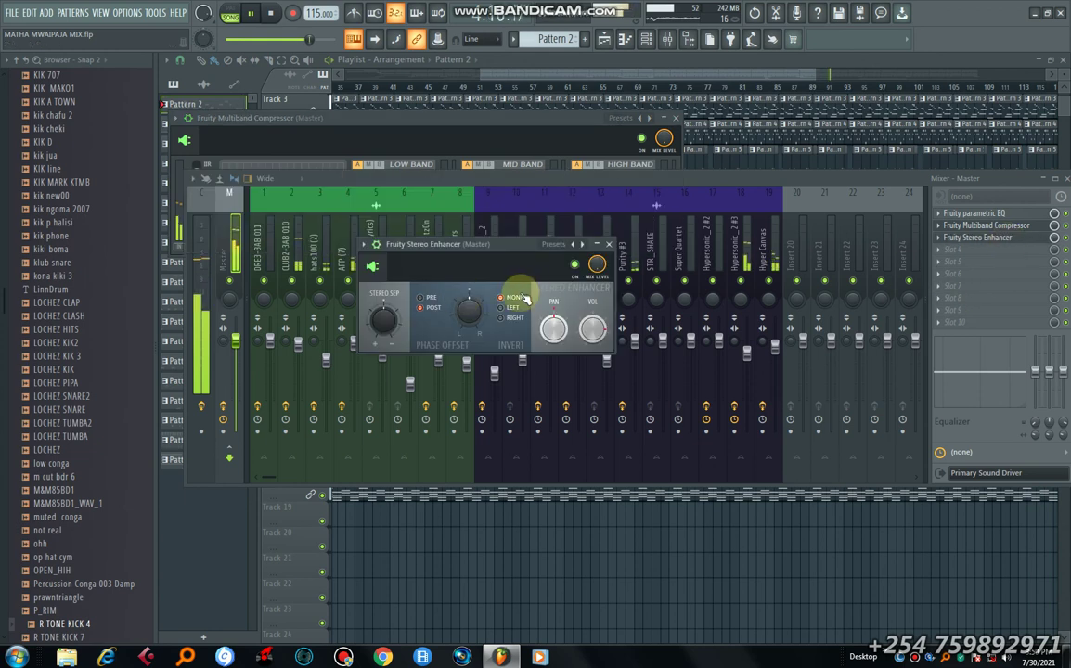
left_click(581, 246)
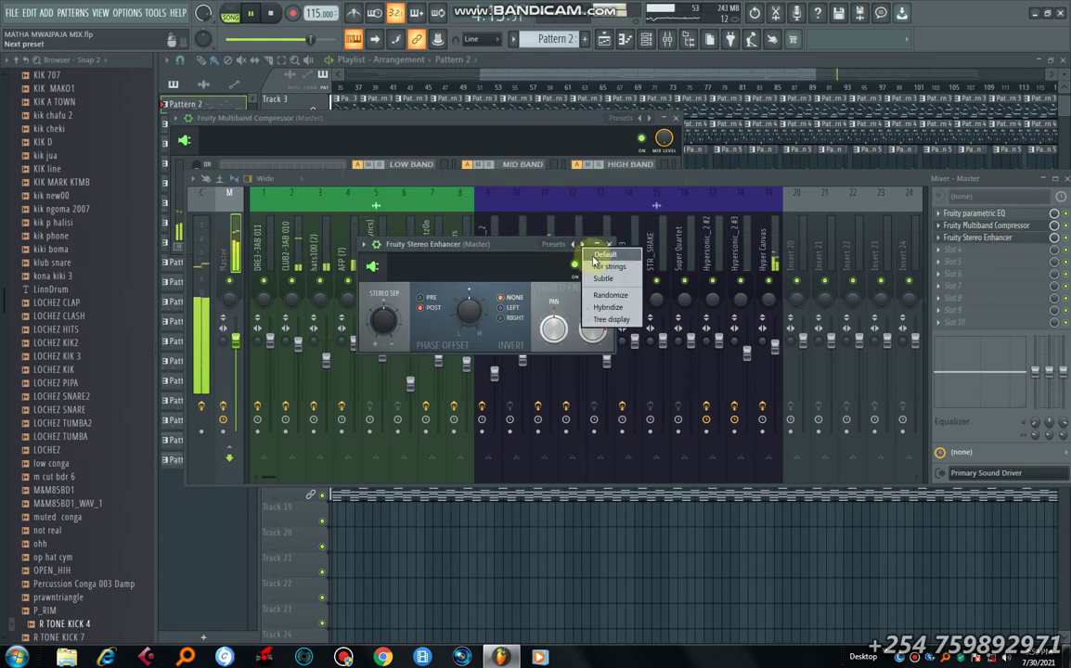
left_click(598, 255)
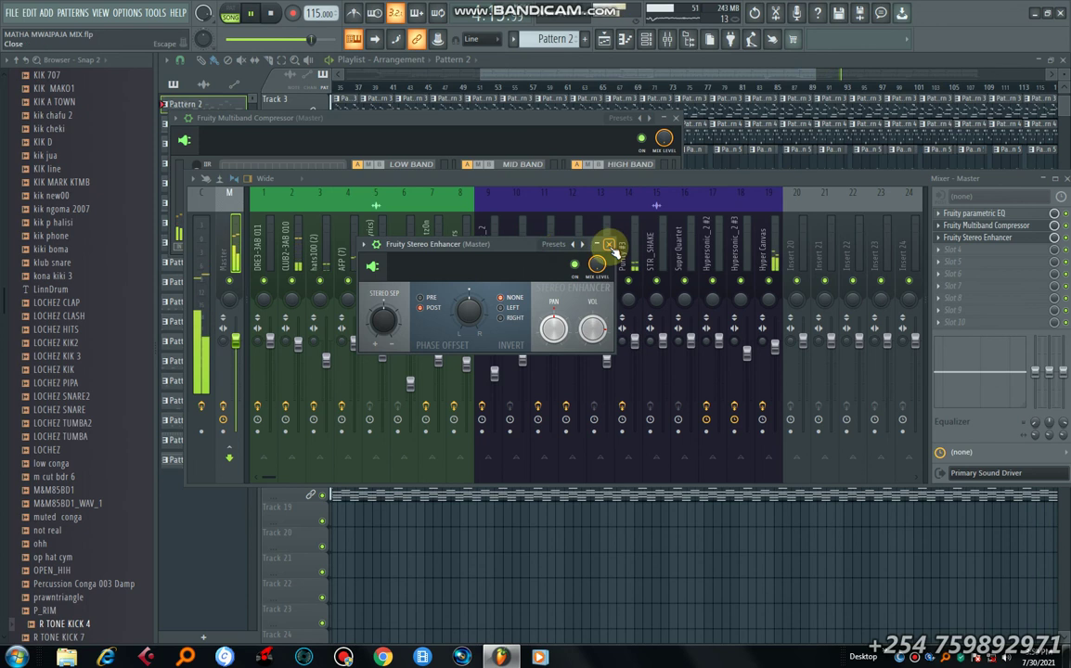
left_click(609, 245)
left_click(201, 238)
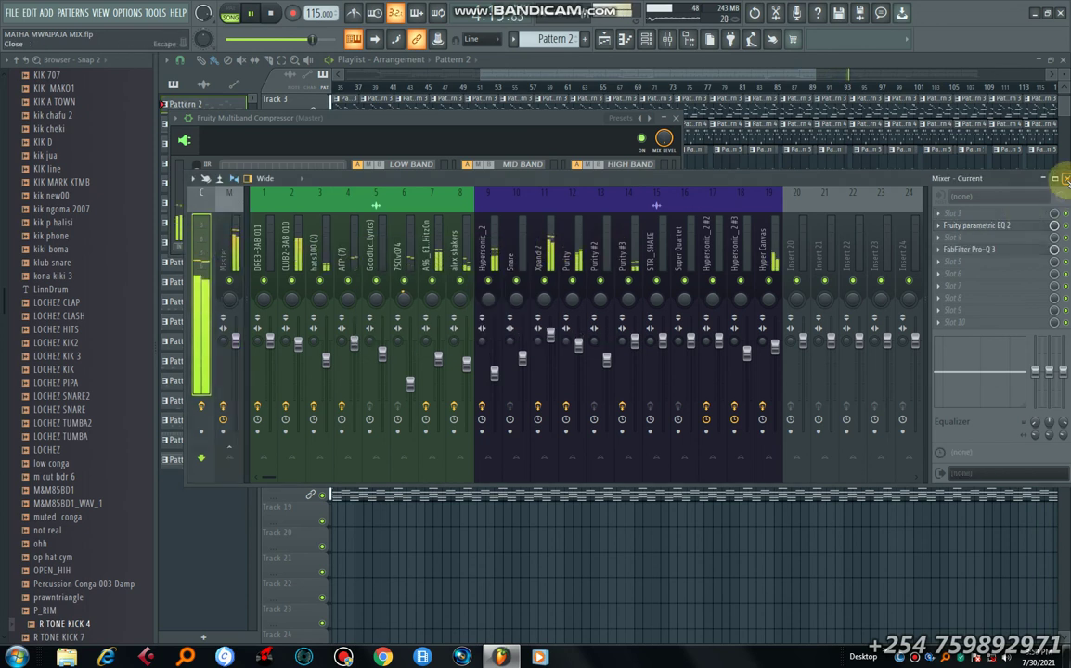
left_click(1065, 179)
- Zoom the playlist out past bar 157 and review the Snare channel notes of Pattern 19 on Track 17
left_click(742, 69)
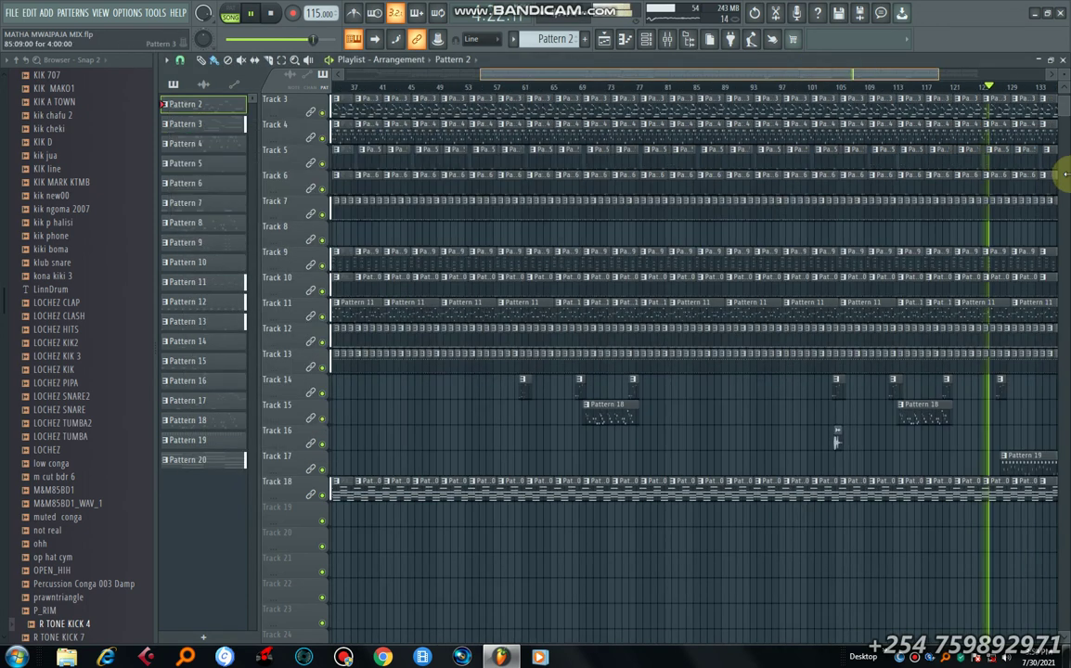
left_click_drag(1065, 186, 1065, 193)
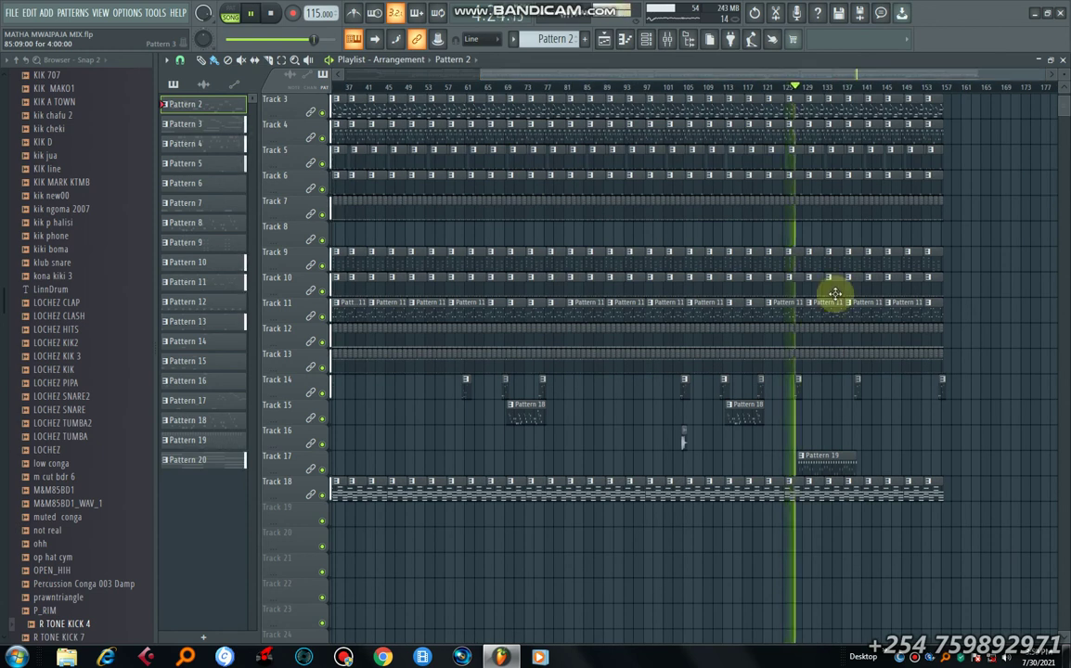
double_click(841, 471)
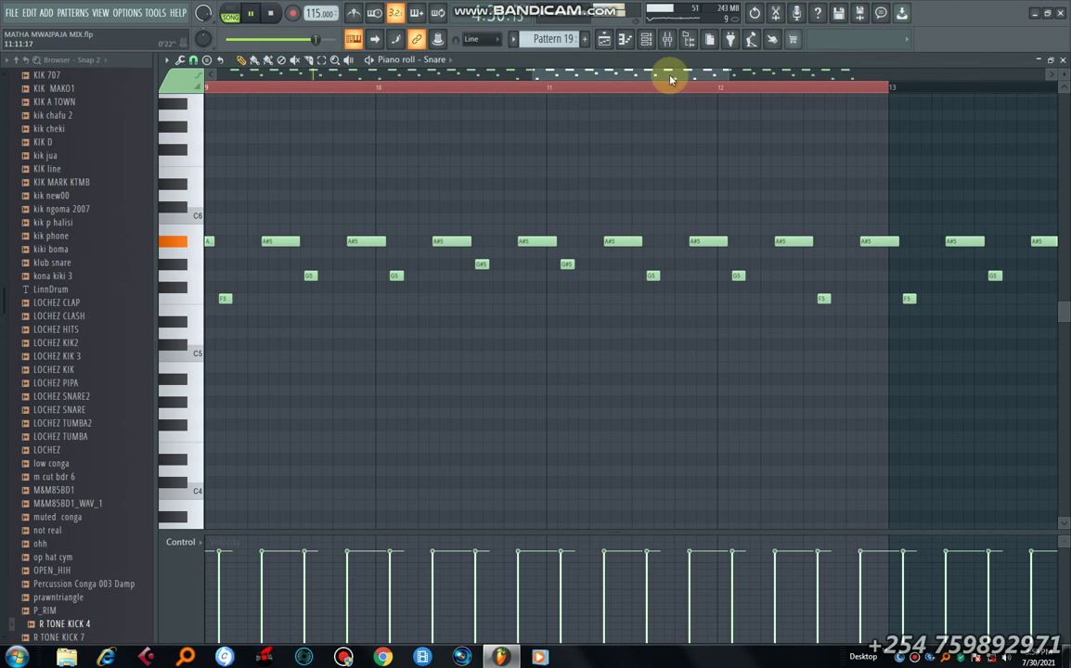
left_click_drag(710, 77, 699, 202)
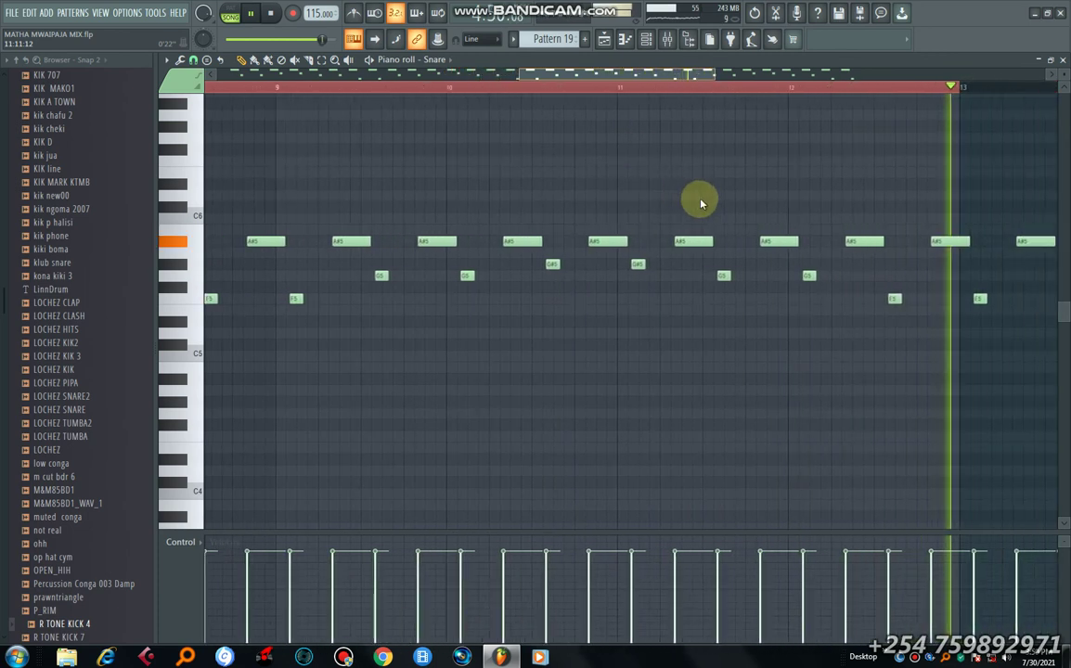
left_click(602, 40)
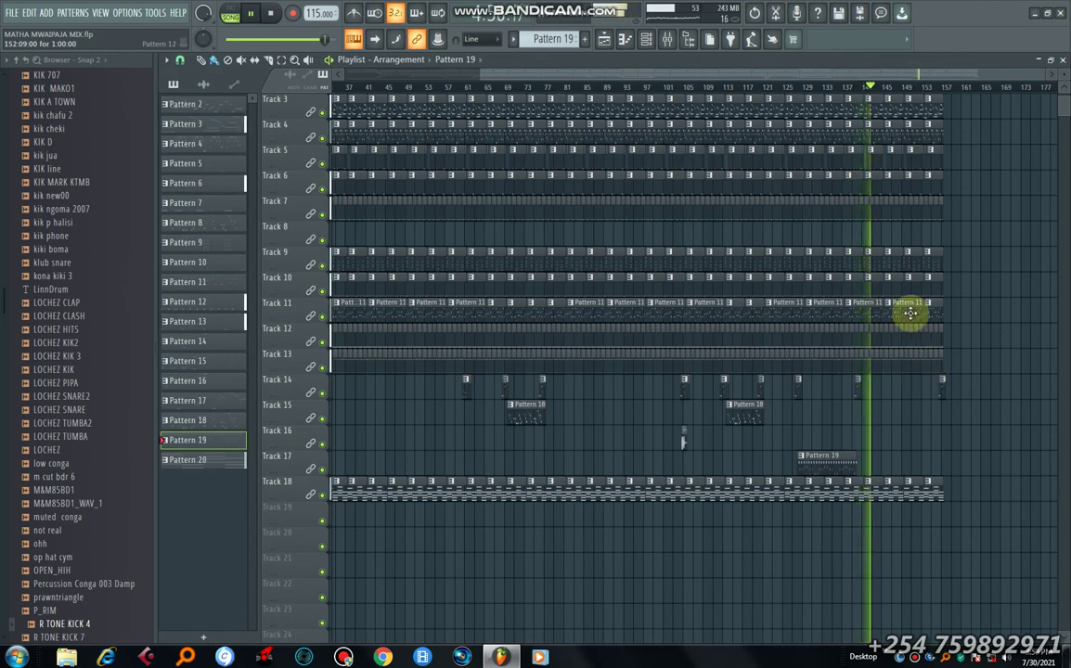
- Inspect the hats100 (2) hits of Pattern 7 in the piano roll and the channel rack, returning to the playlist
double_click(889, 214)
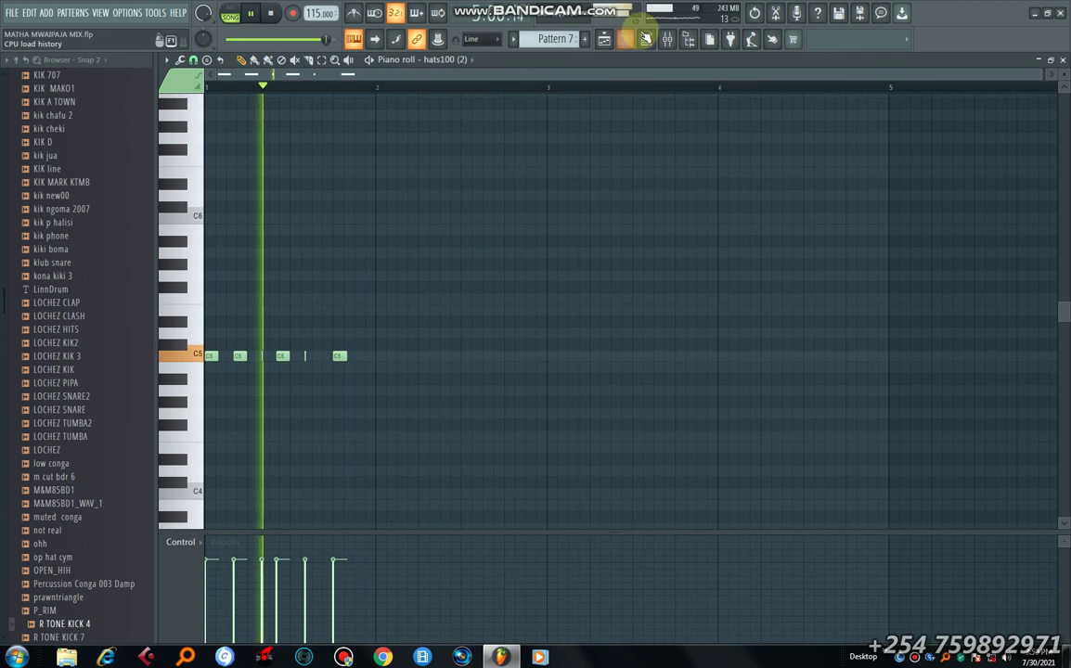
left_click(646, 38)
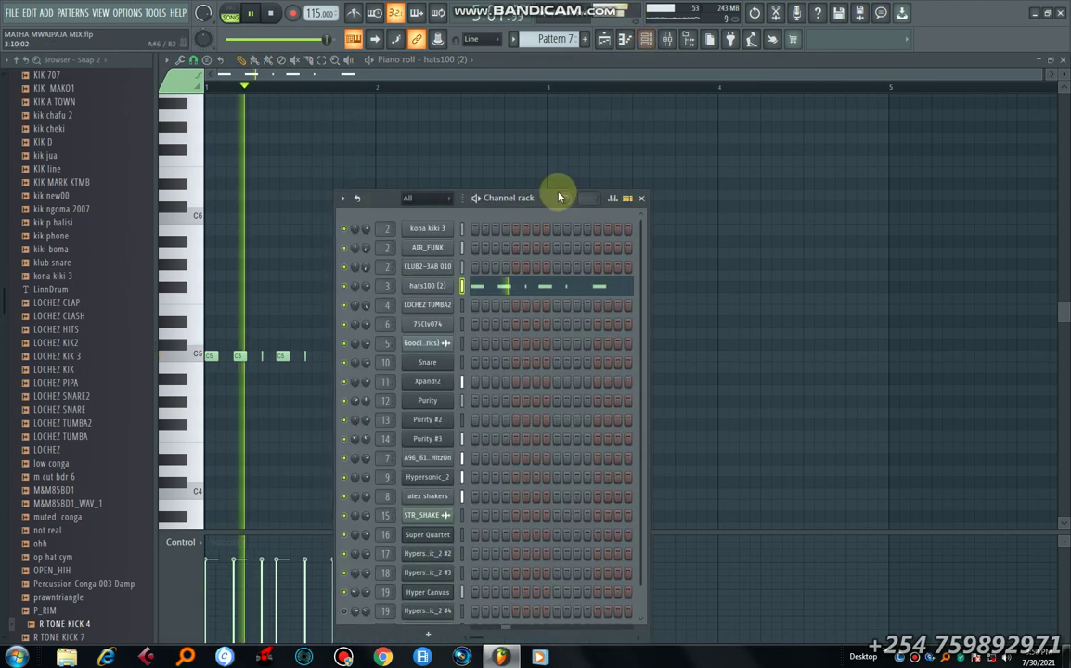
left_click(545, 288)
left_click(547, 290)
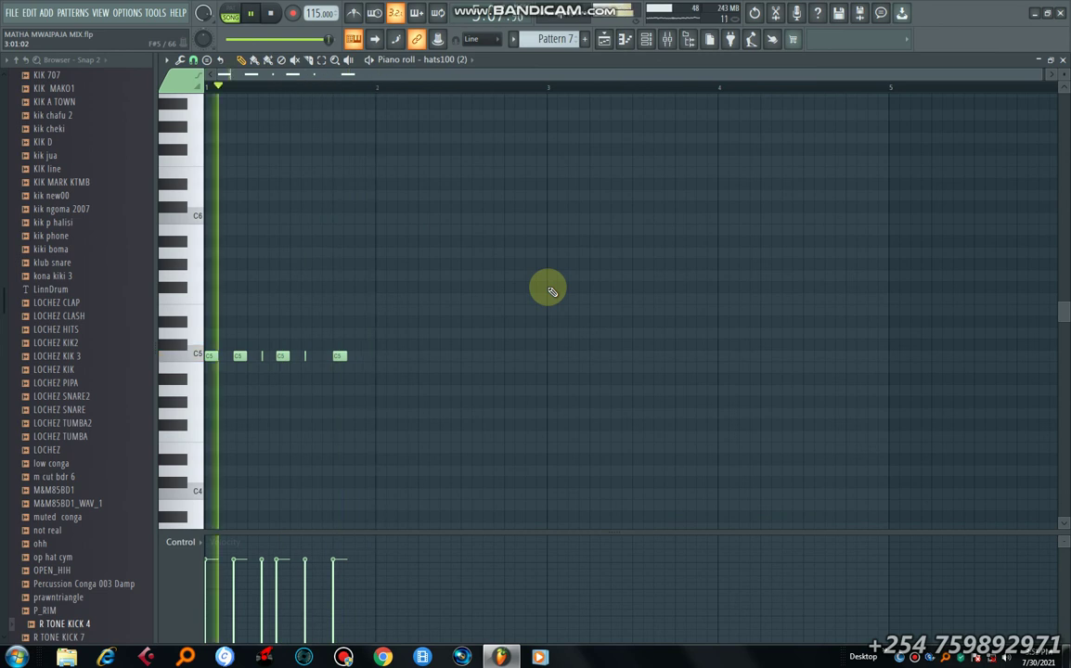
left_click(605, 38)
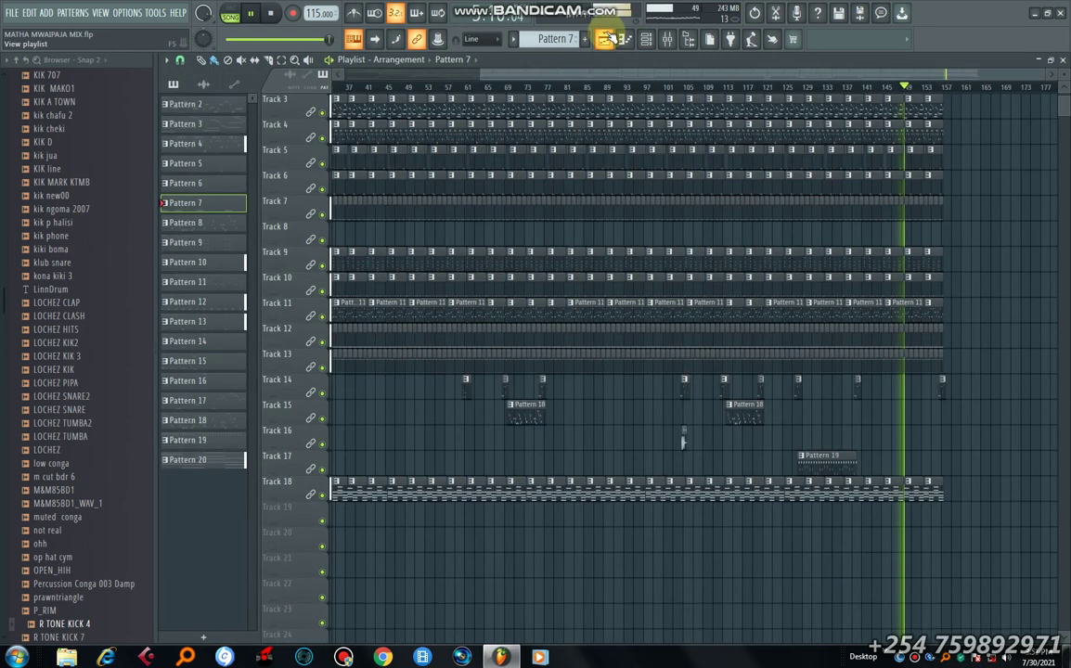
- Review Pattern 16 from the last clip on Track 14, stop the song playback and return to the playlist
scroll(1060, 246, "up", 2)
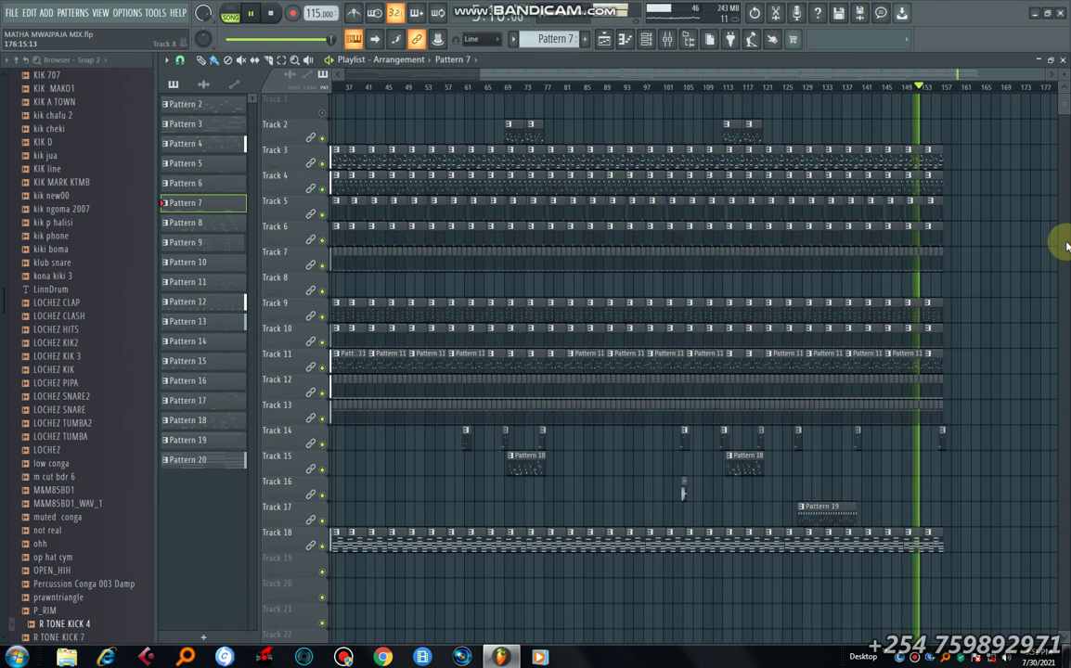
double_click(942, 444)
scroll(652, 146, "down", 5)
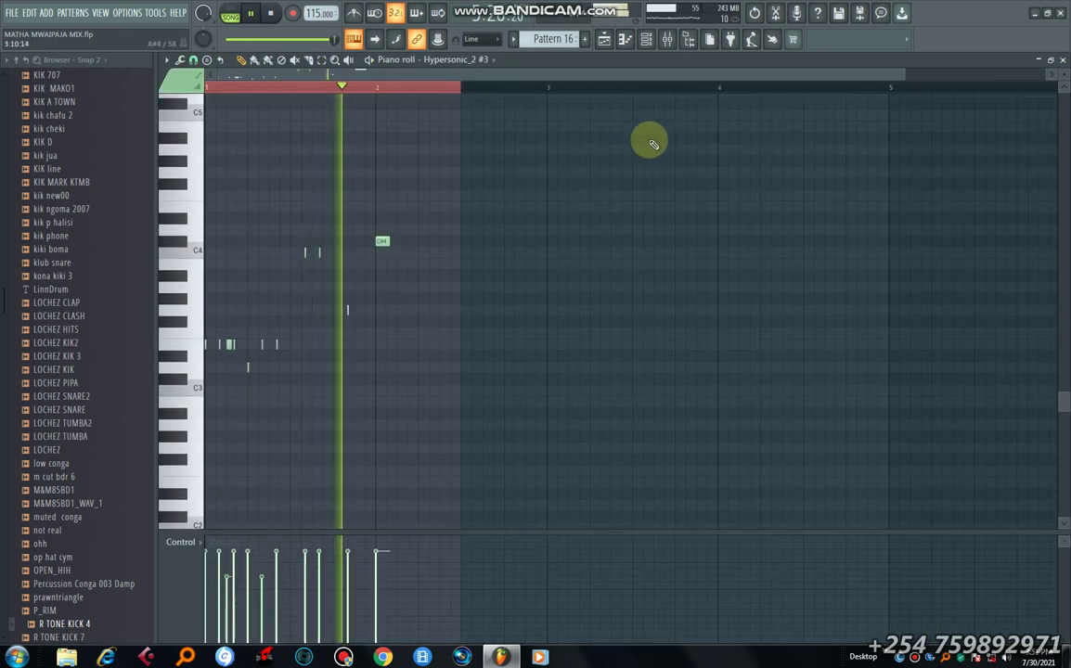
key("space")
left_click(605, 41)
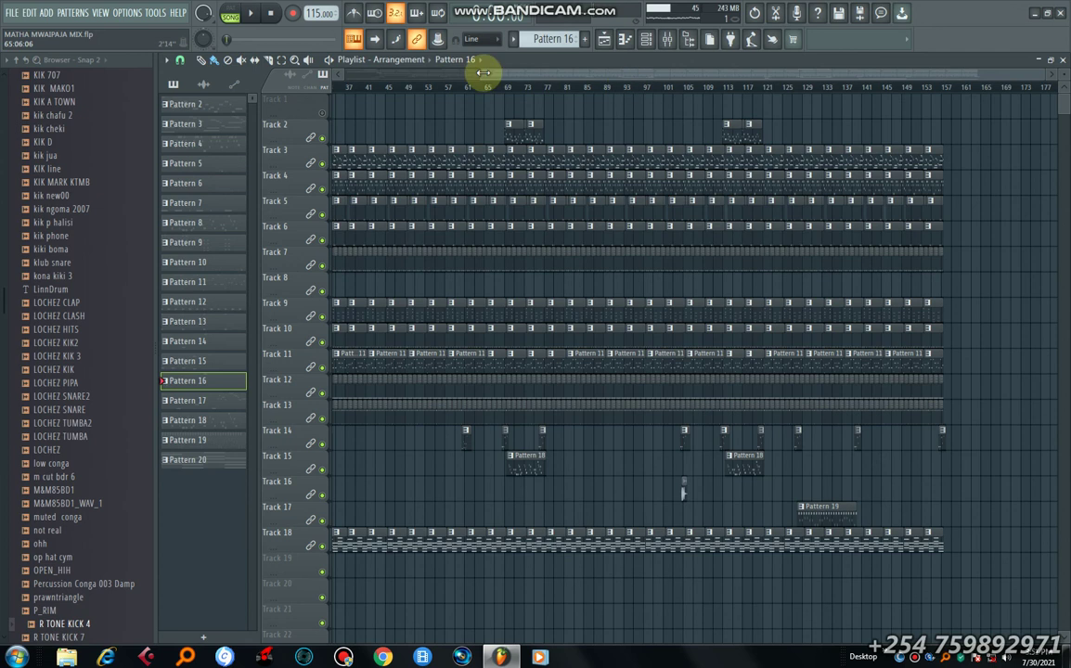
- Extend the playlist view back to bar 1 to show the whole arrangement, and refresh the browser
left_click_drag(481, 71, 323, 104)
left_click(12, 15)
left_click(43, 73)
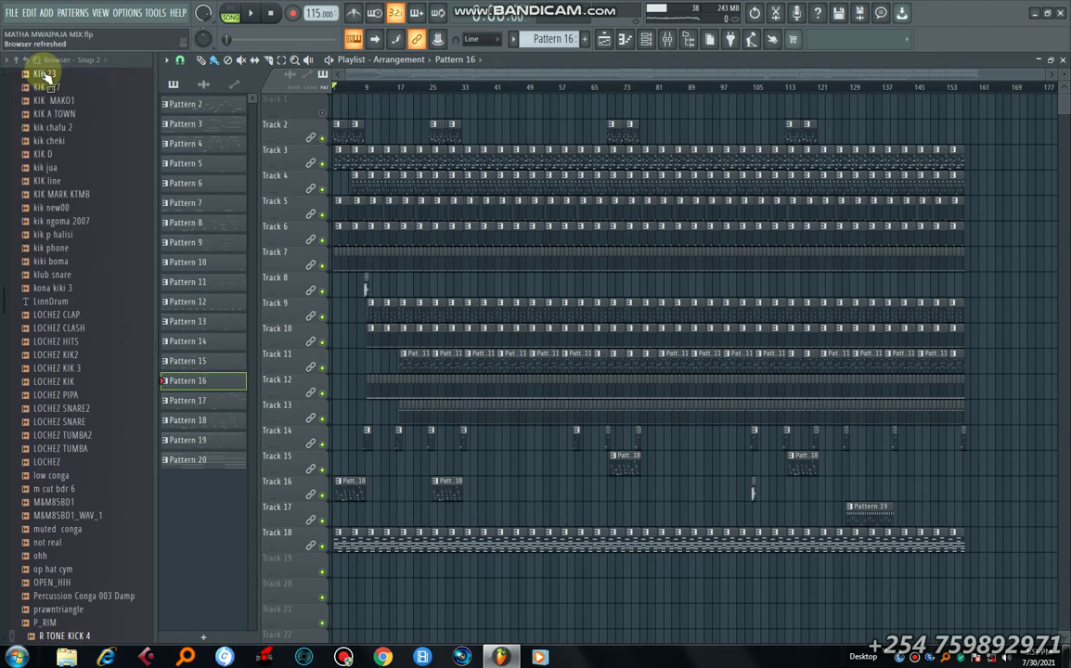